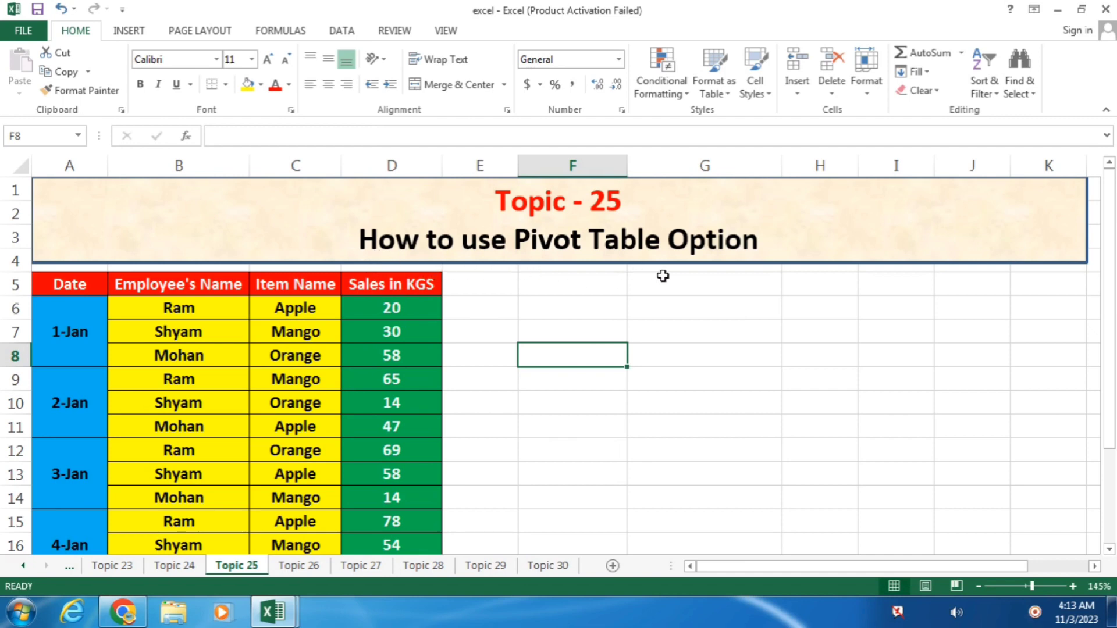
- Review the sales table in A5:D17 on the Topic 25 sheet and compare it with the Topic 24 sheet
scroll(643, 288, down, 2)
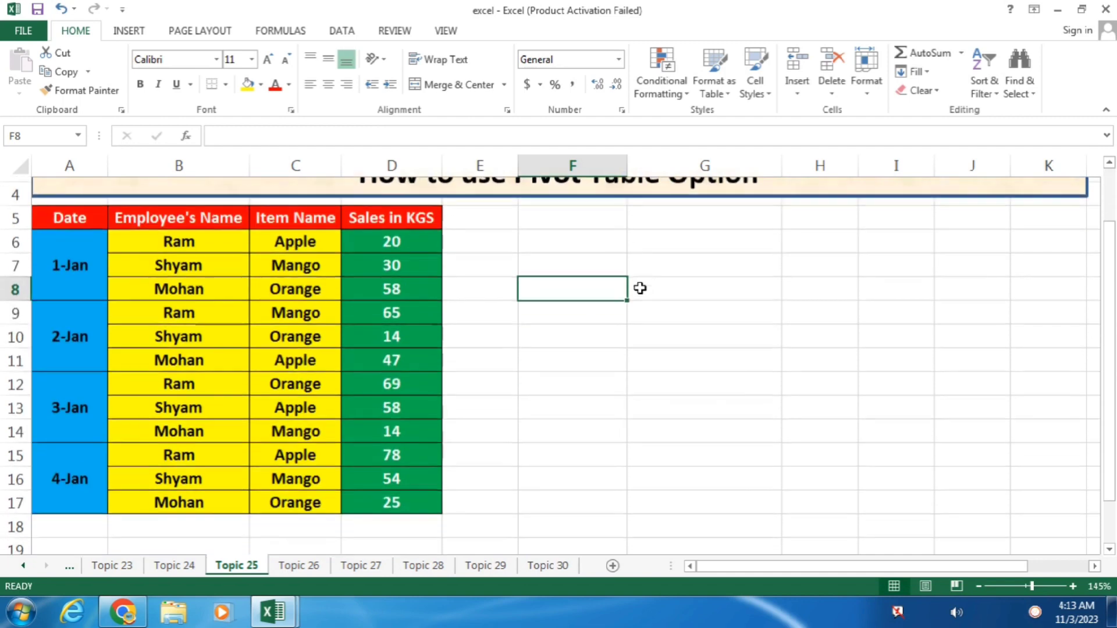
scroll(643, 291, up, 1)
drag(54, 215, 391, 522)
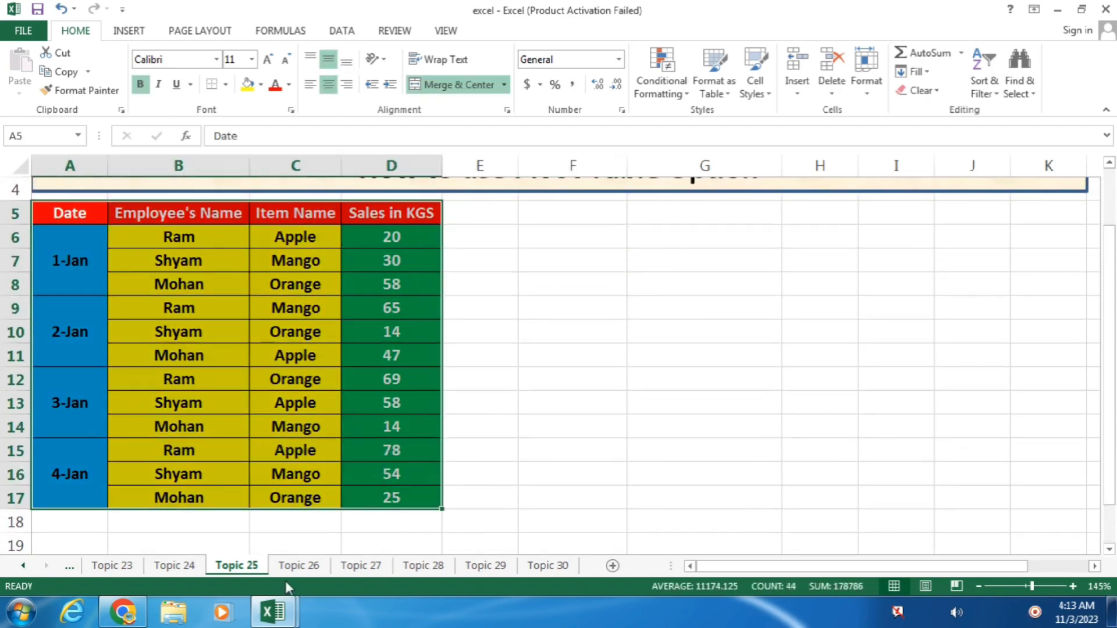
click(189, 568)
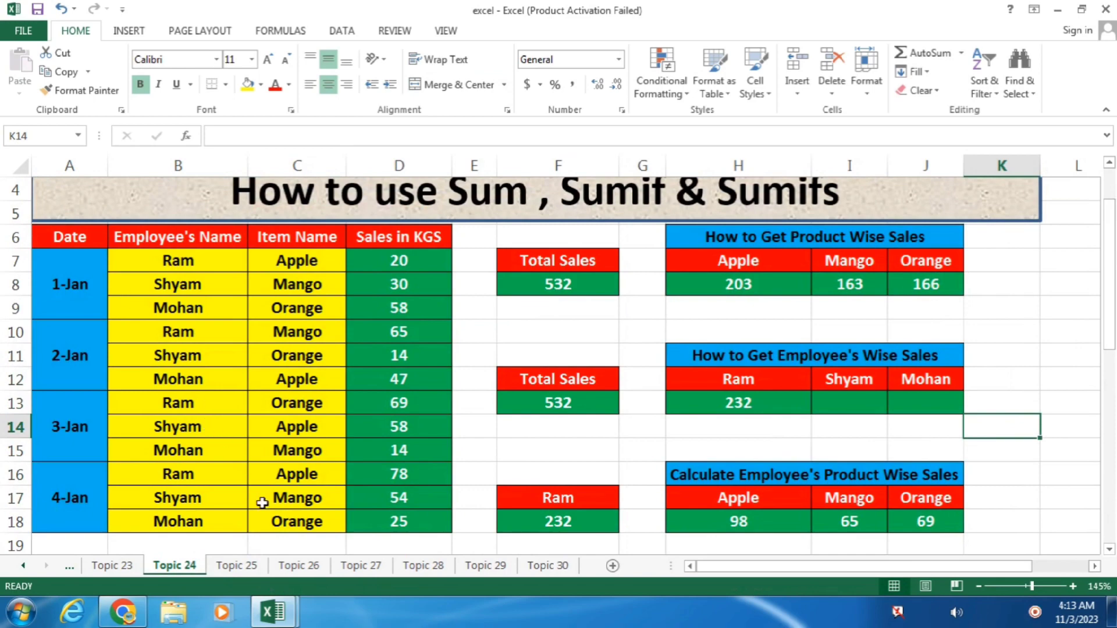
click(239, 567)
click(278, 300)
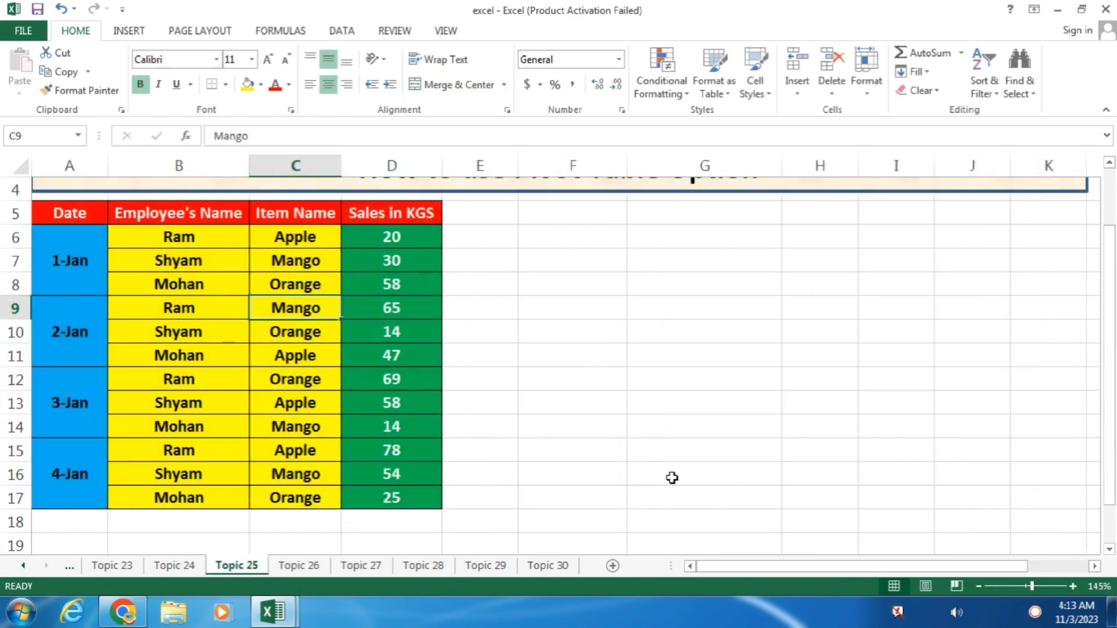
- Examine the Topic 24 sheet's sales column and its total, product-wise and employee-wise sales summaries
click(173, 567)
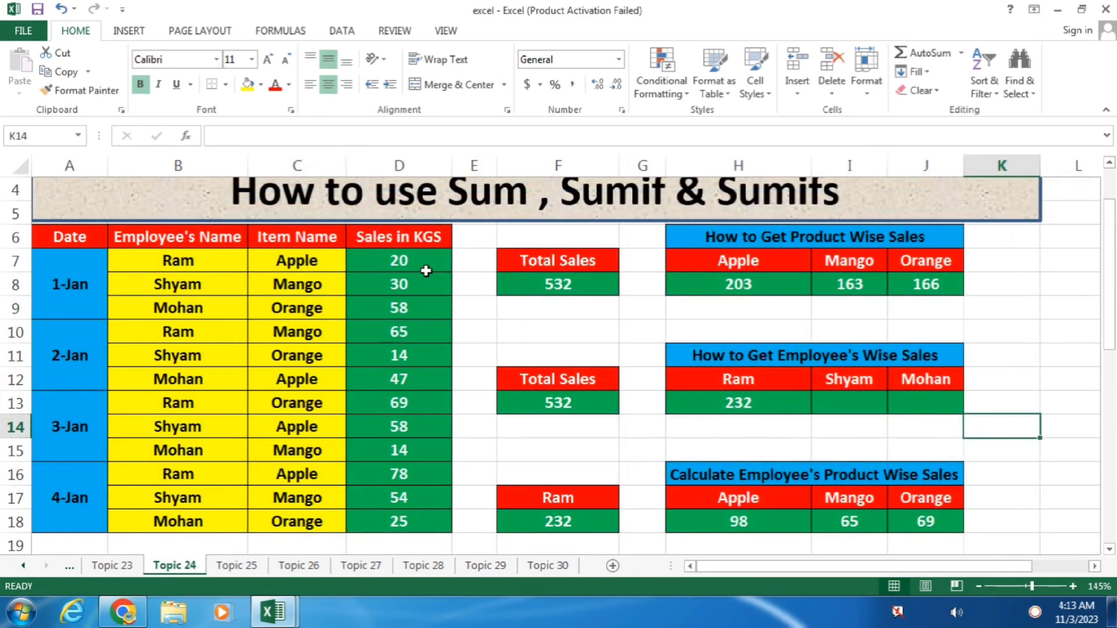
drag(402, 263, 394, 532)
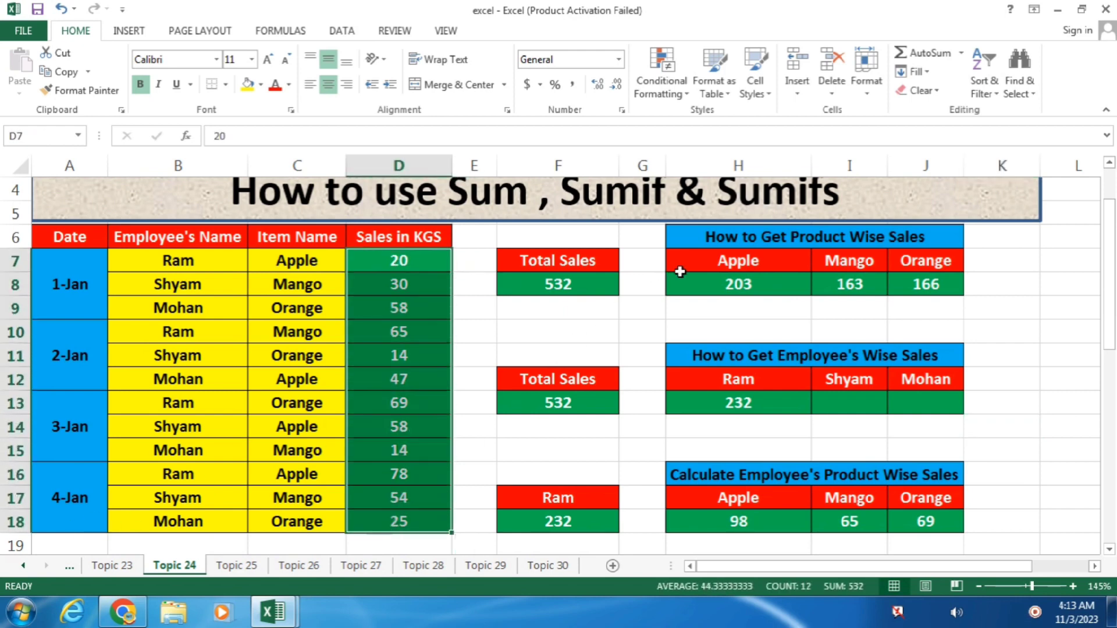
click(722, 269)
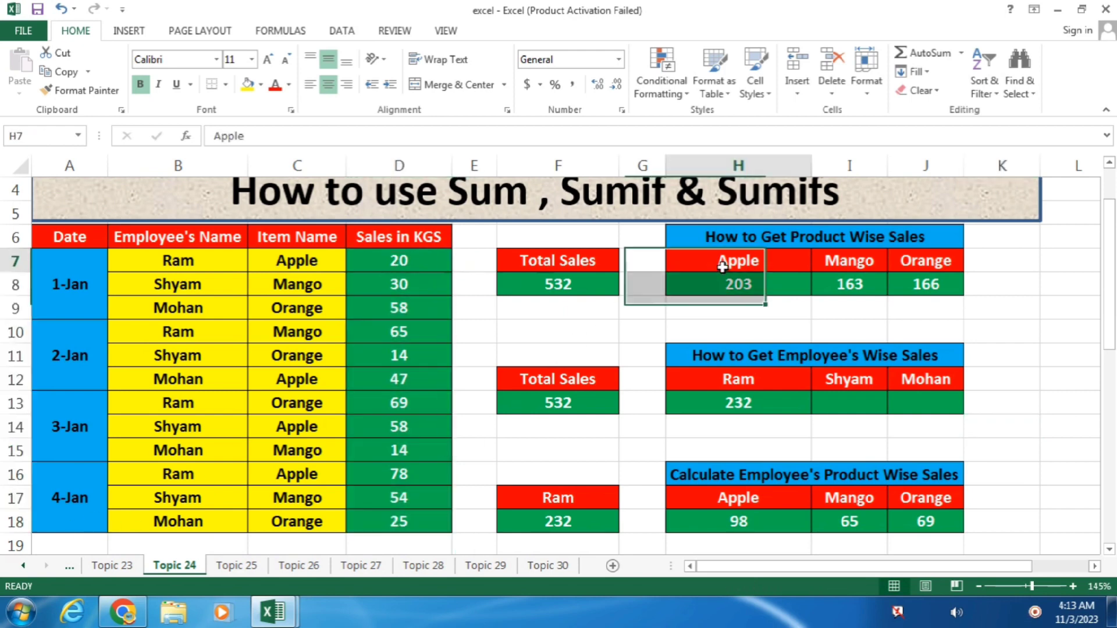
click(857, 262)
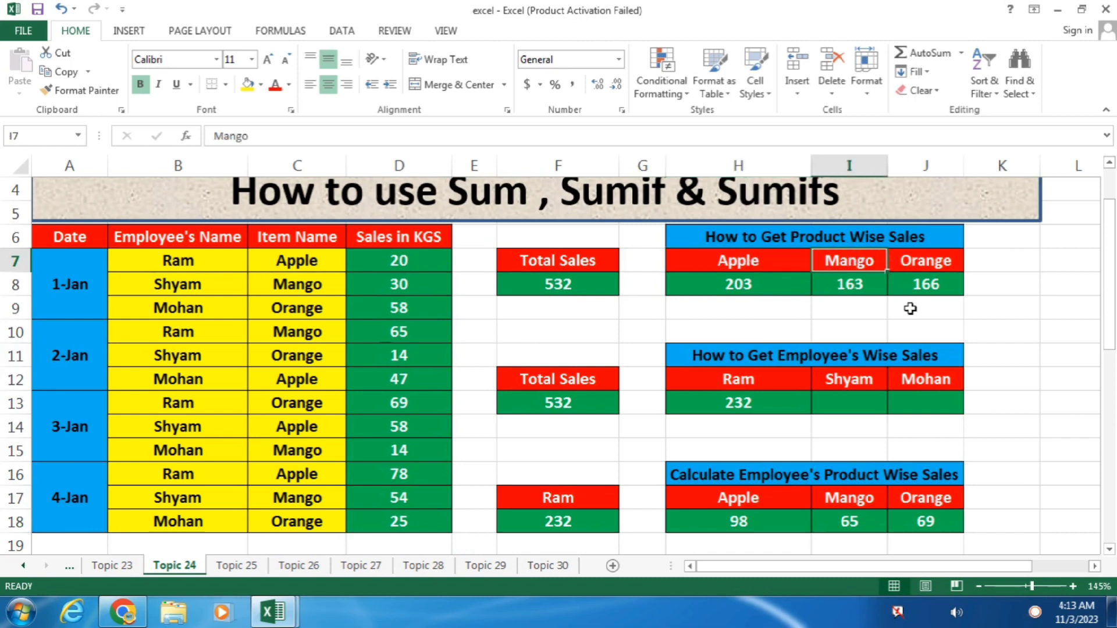
click(918, 260)
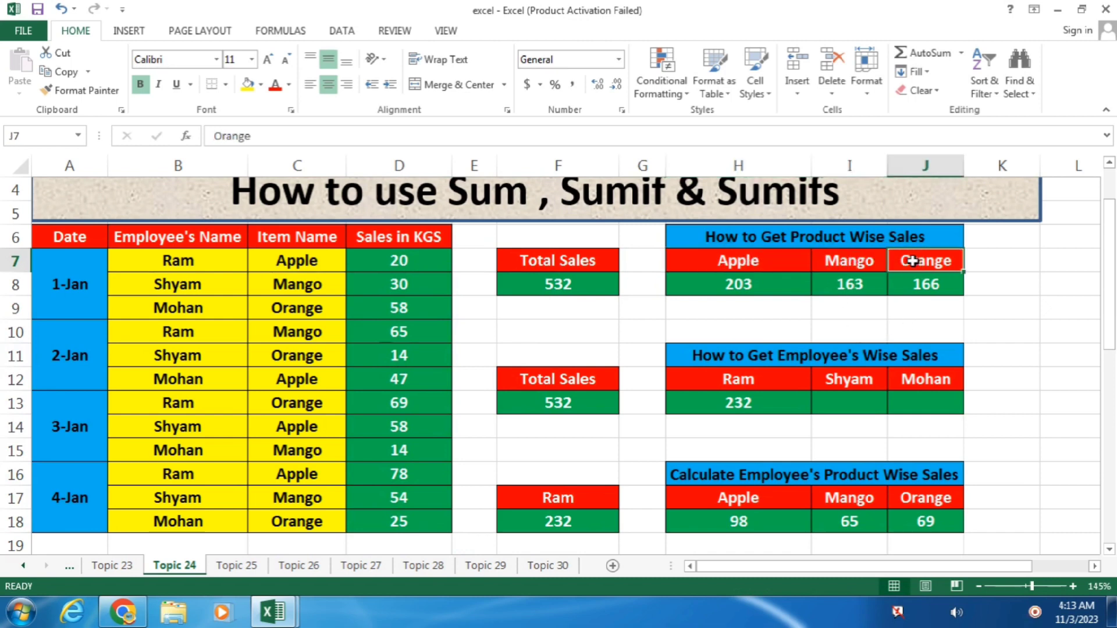
click(722, 382)
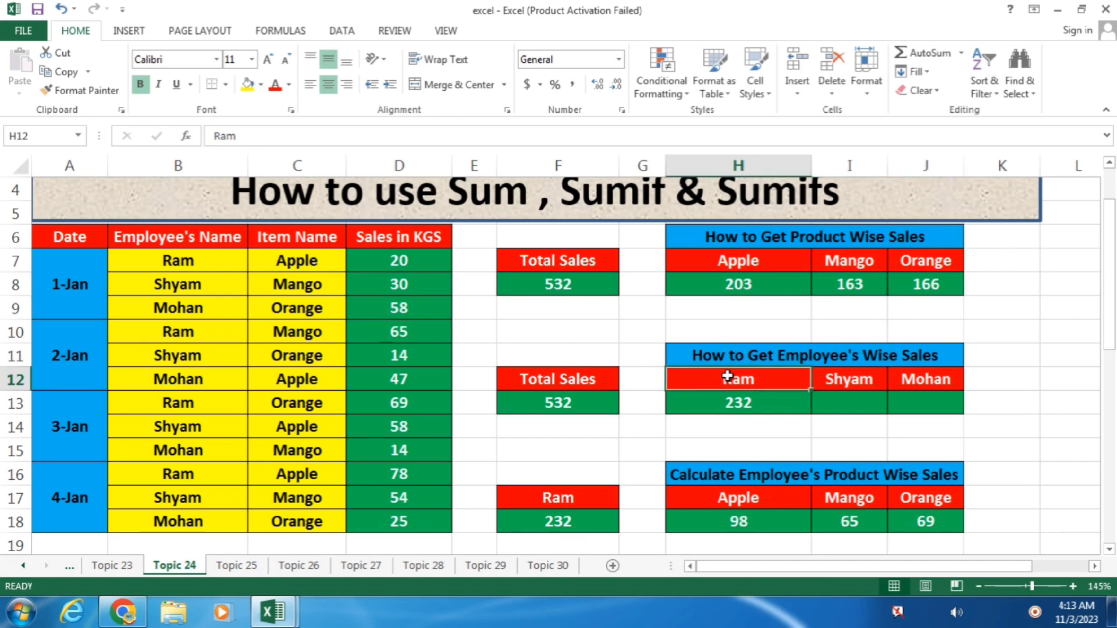
click(851, 387)
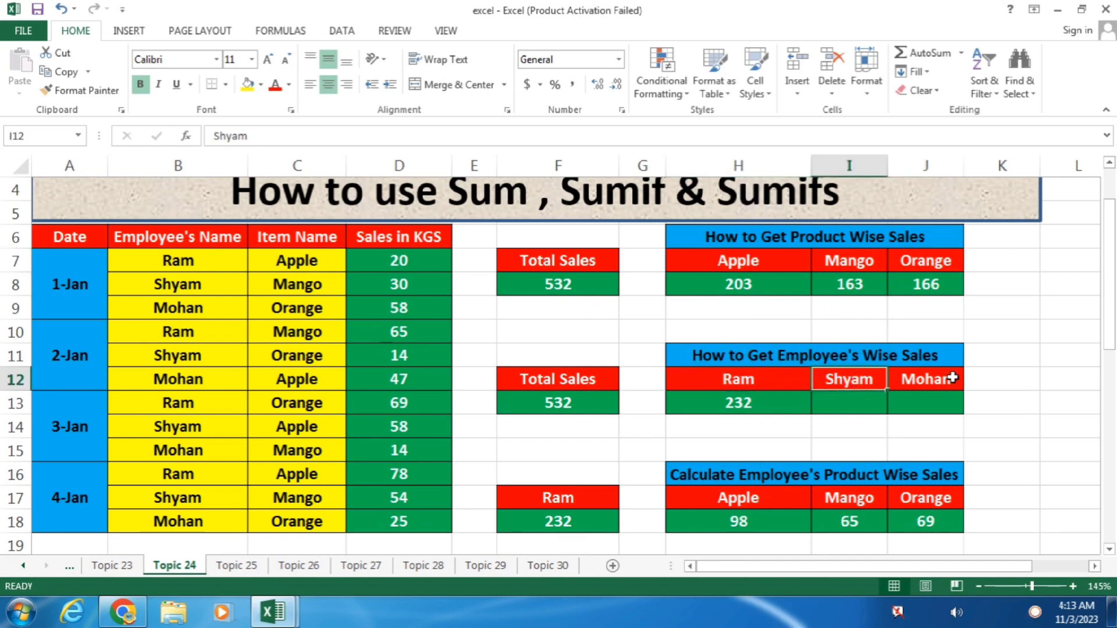
click(942, 375)
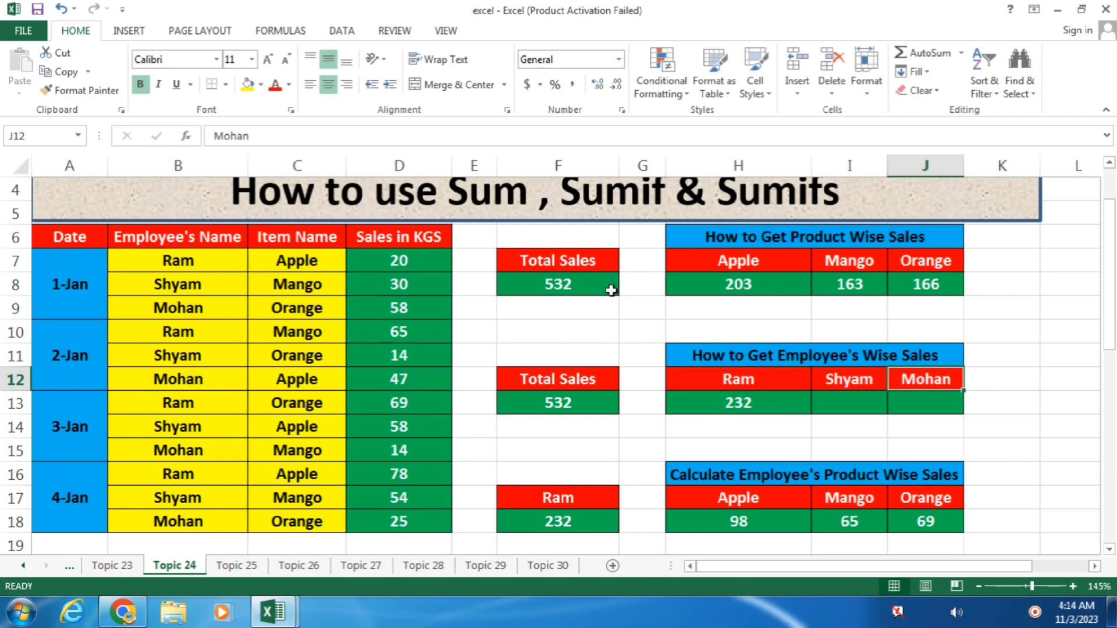
drag(581, 283, 938, 401)
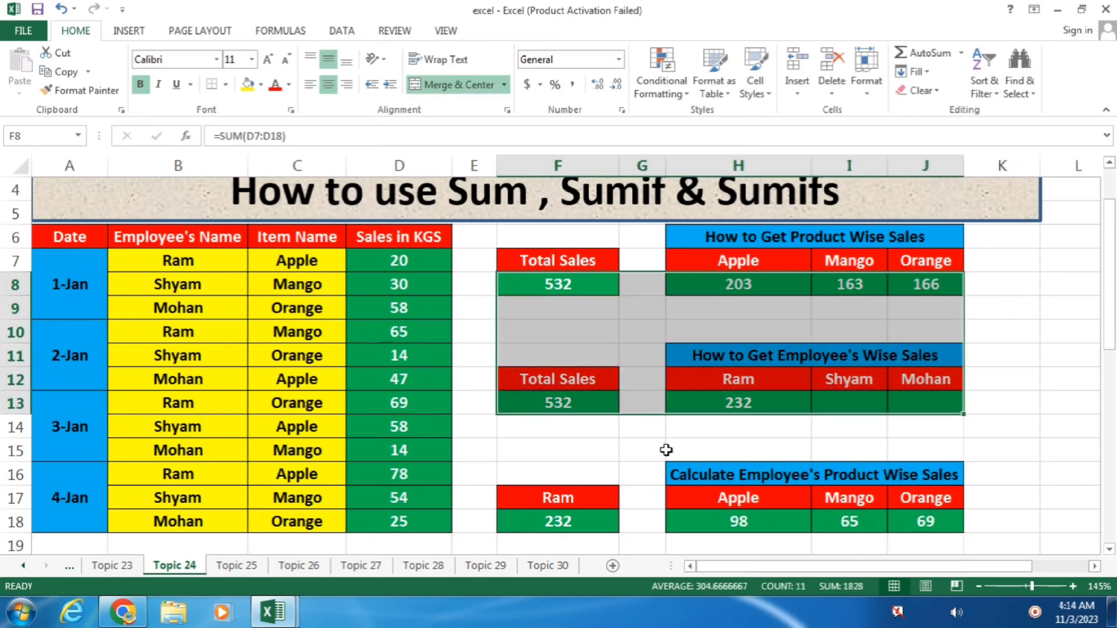
click(598, 283)
drag(569, 266, 947, 516)
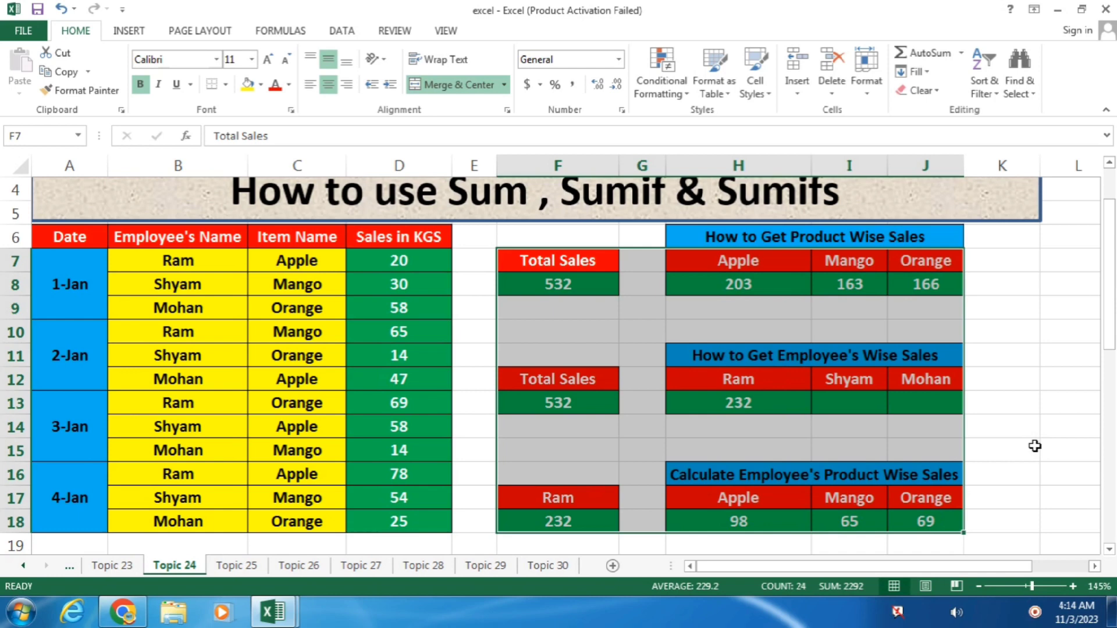
click(599, 310)
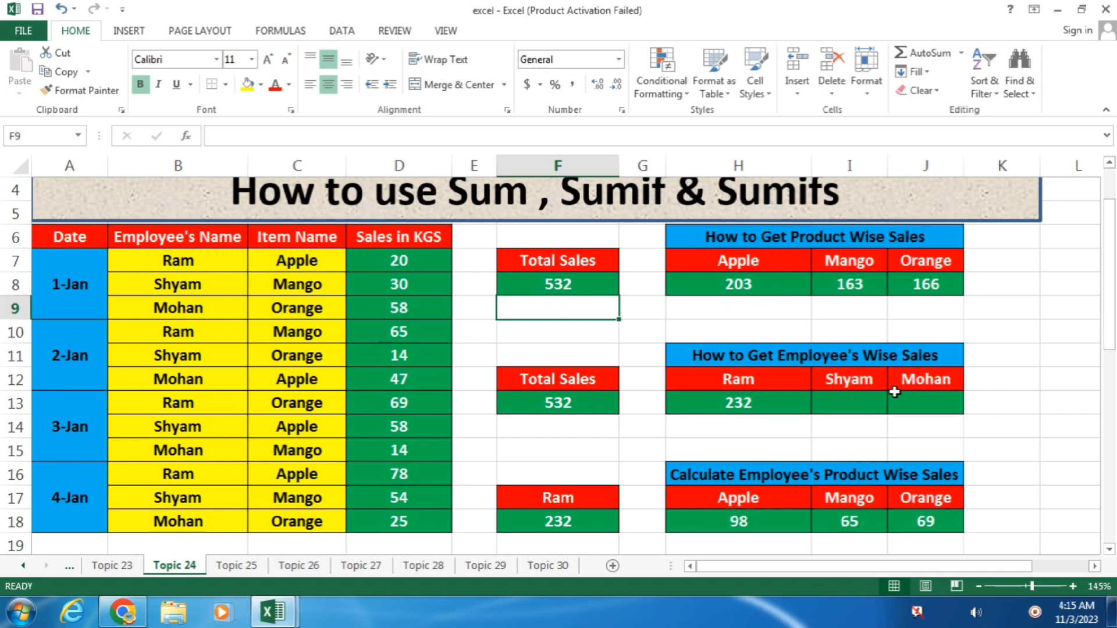
- Create a PivotTable from the range A5:D17 on the Topic 25 sheet, placed in the existing worksheet at cell F5
click(243, 567)
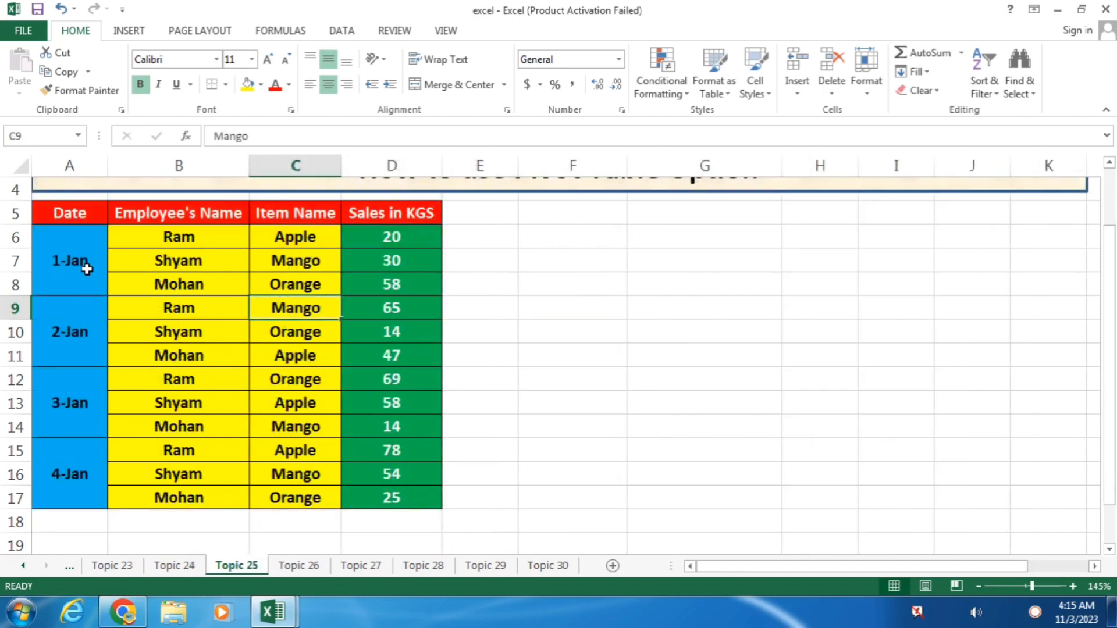
click(85, 220)
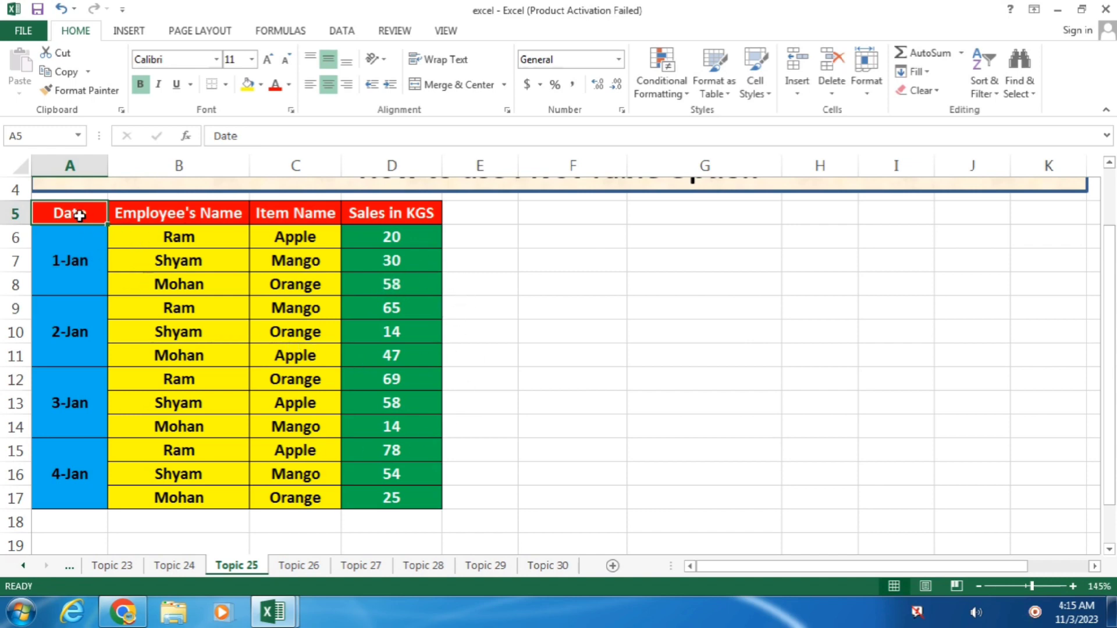
click(125, 33)
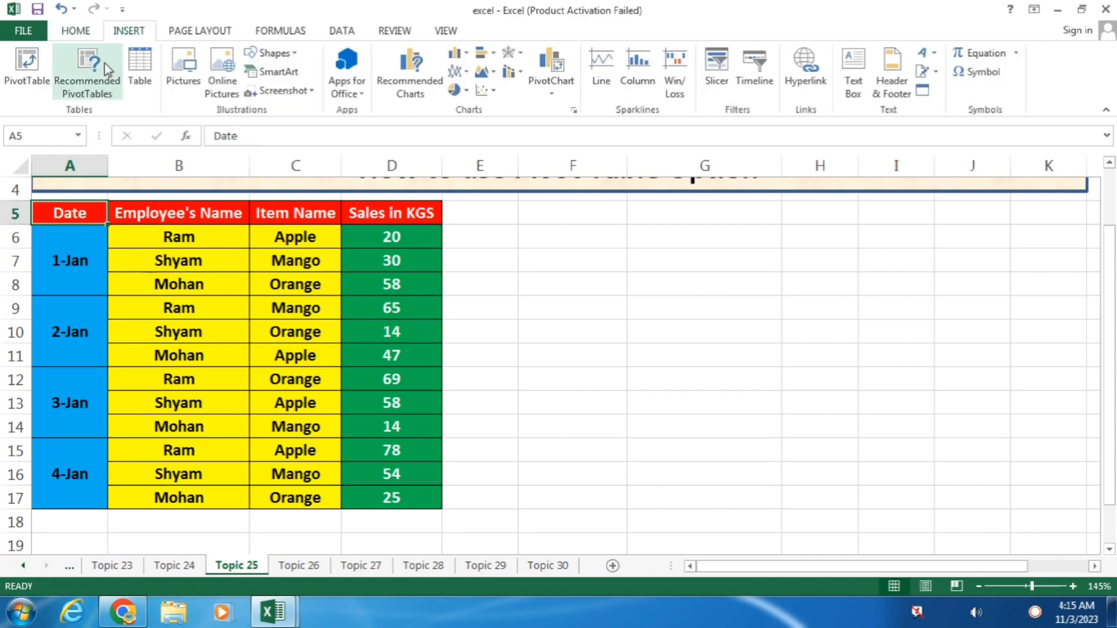
click(19, 65)
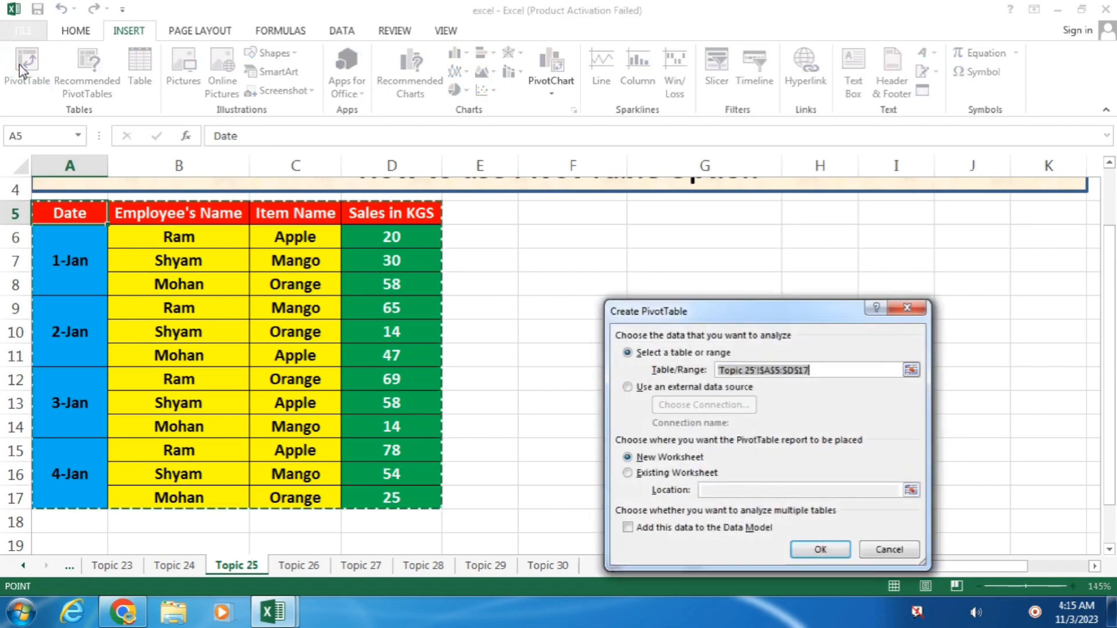
drag(695, 314, 729, 198)
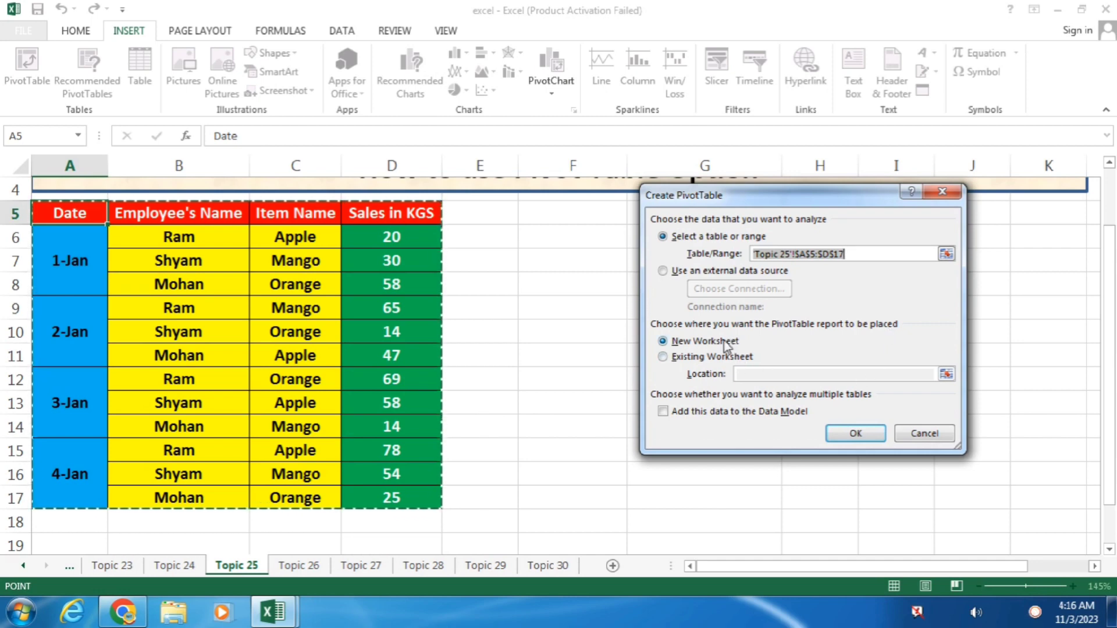
click(667, 358)
drag(762, 201, 858, 209)
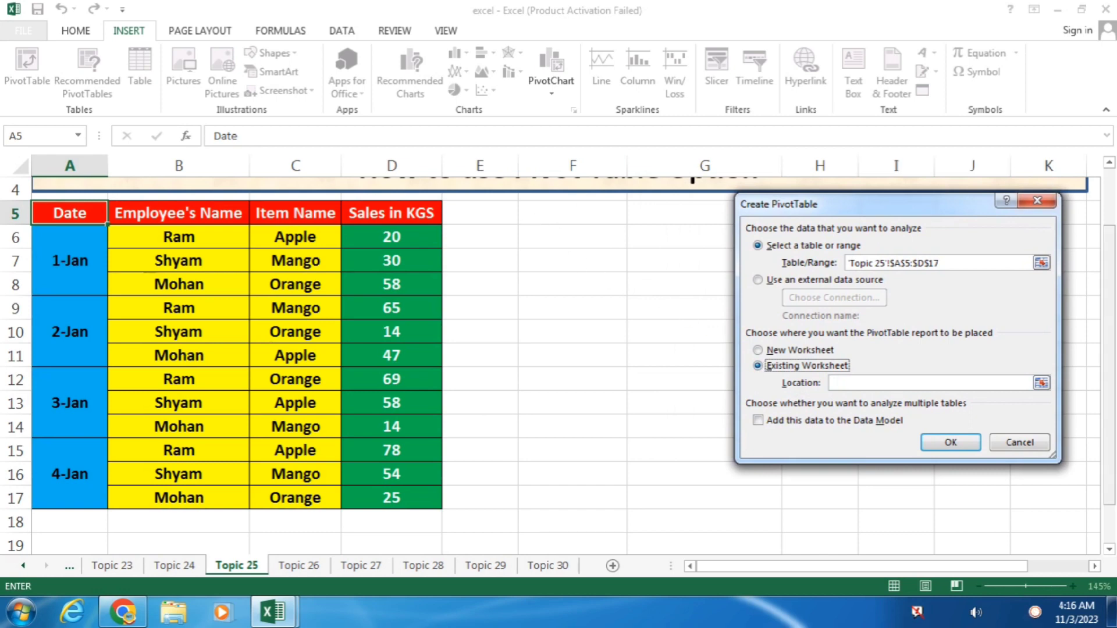
click(568, 219)
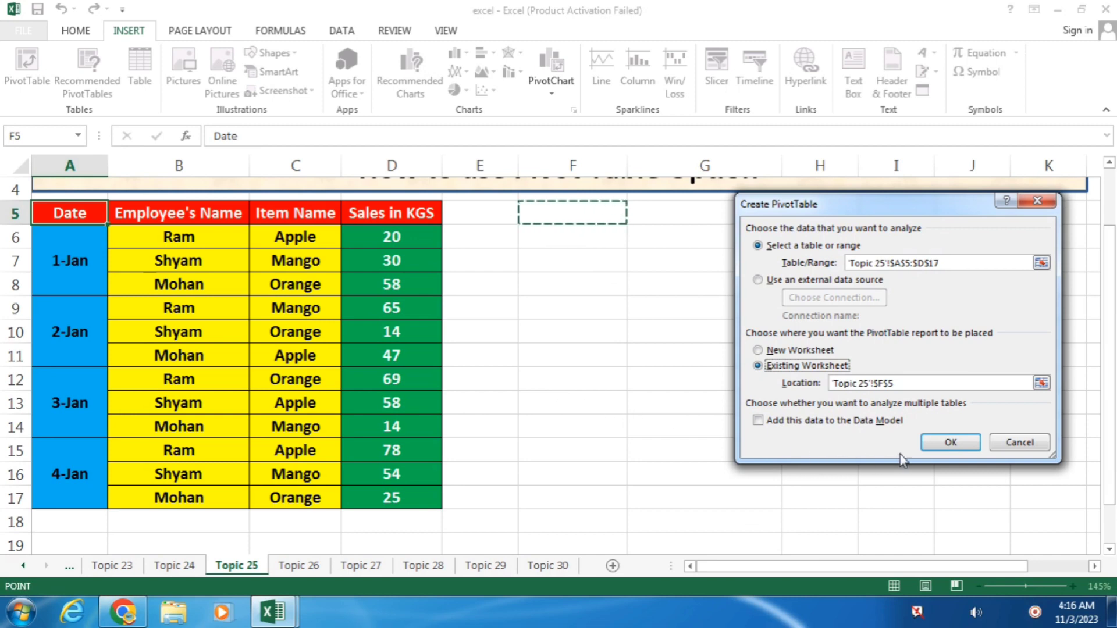
click(951, 443)
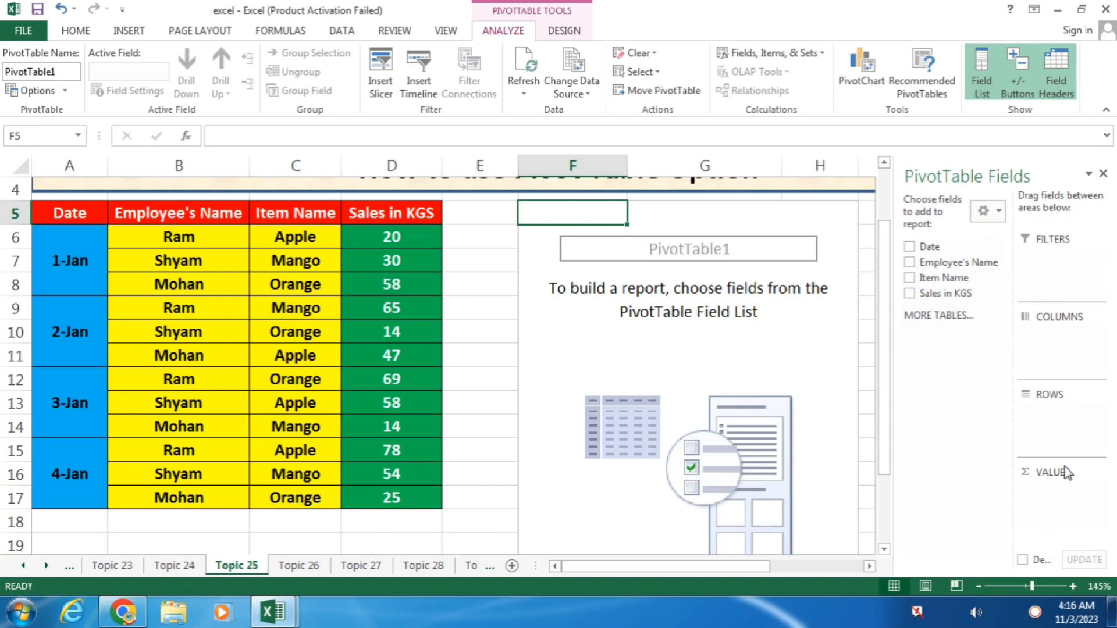
- Compare the Stacked and Side-By-Side layouts of the fields and areas sections in the PivotTable field list
click(1000, 218)
click(992, 243)
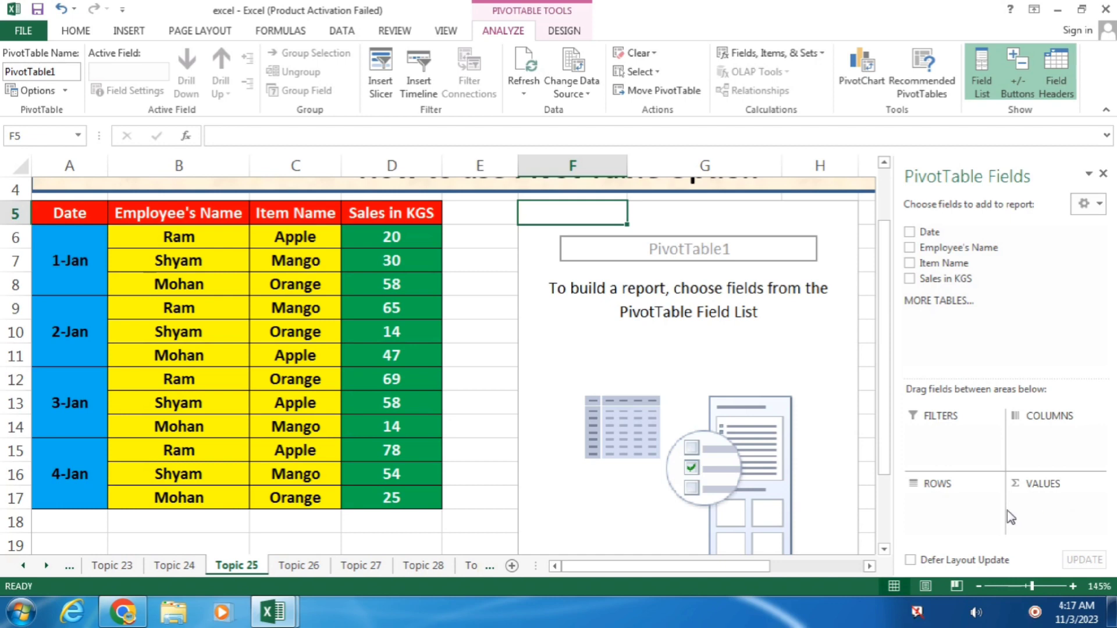
click(1086, 204)
click(1016, 281)
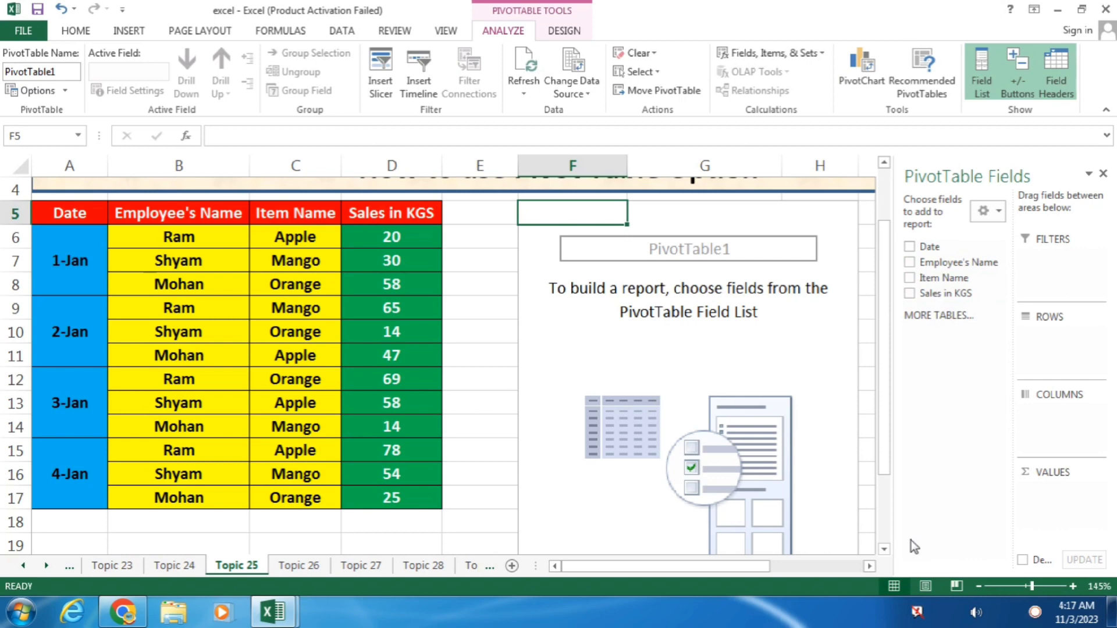
click(988, 210)
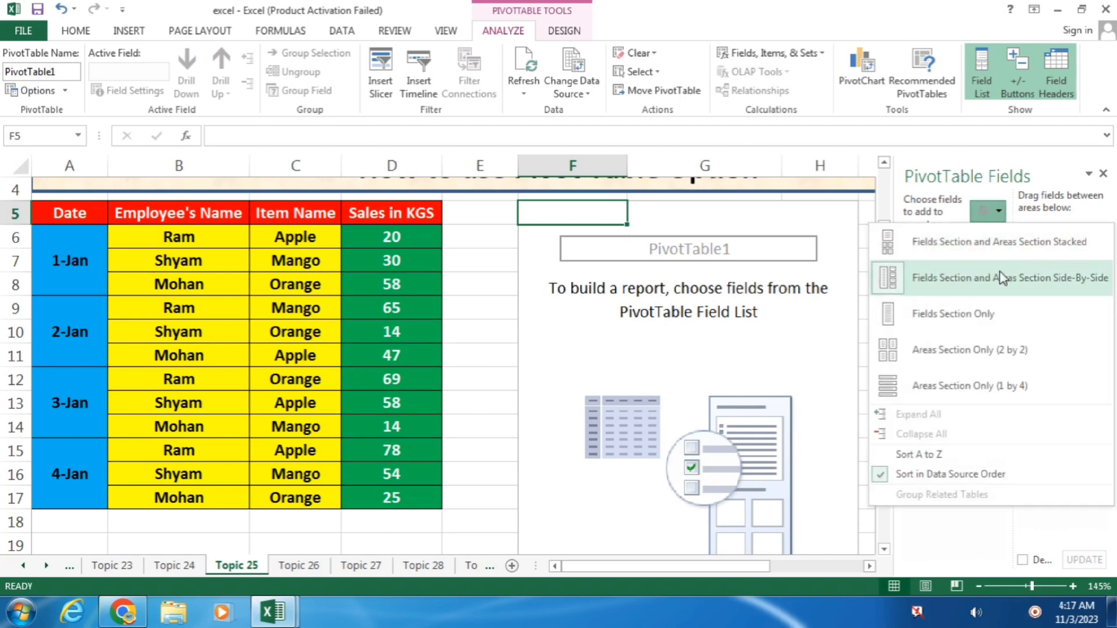
click(1016, 279)
click(994, 211)
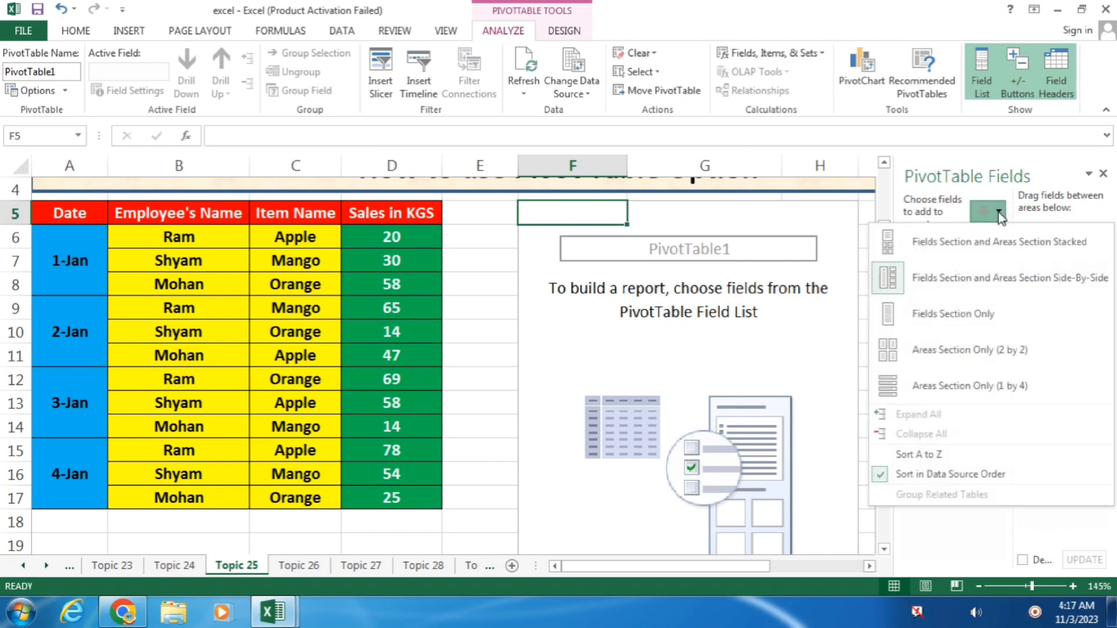
click(991, 240)
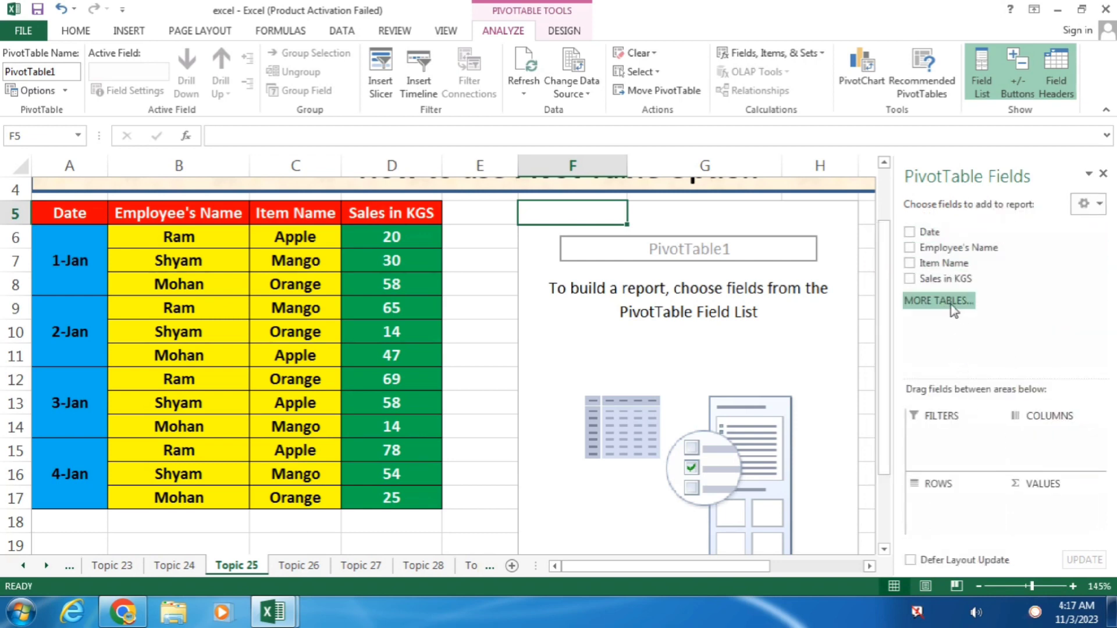
click(1097, 205)
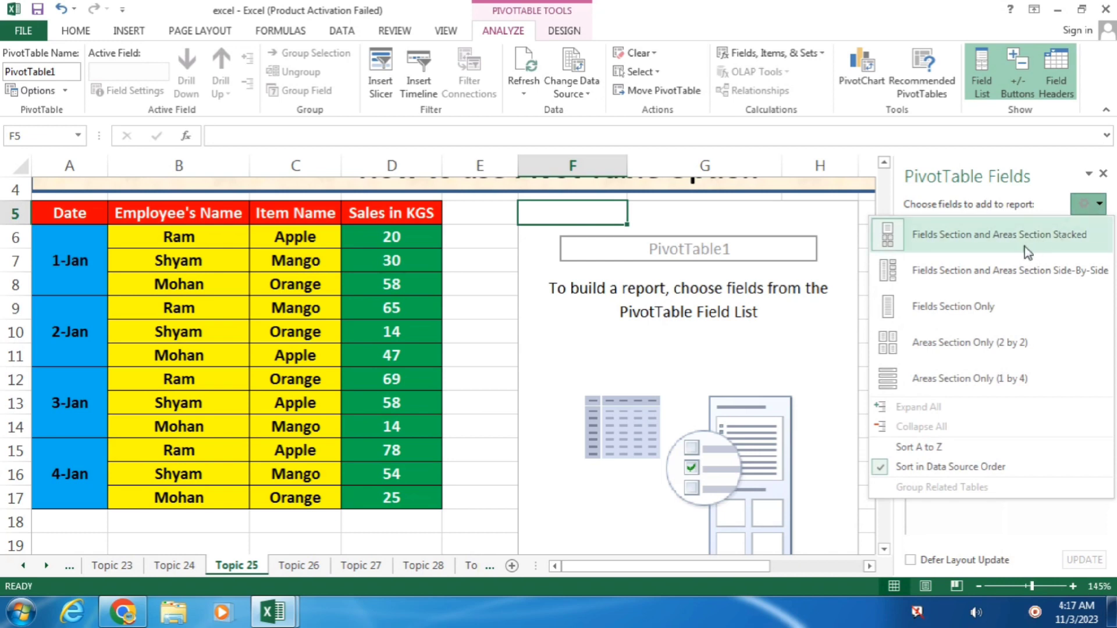
click(998, 271)
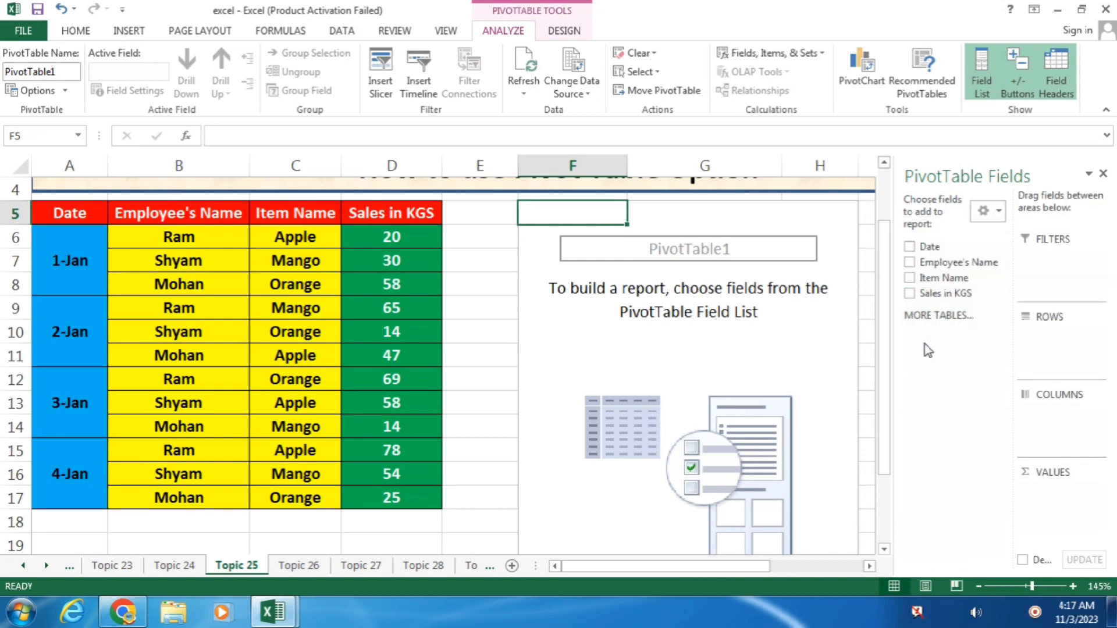
click(989, 214)
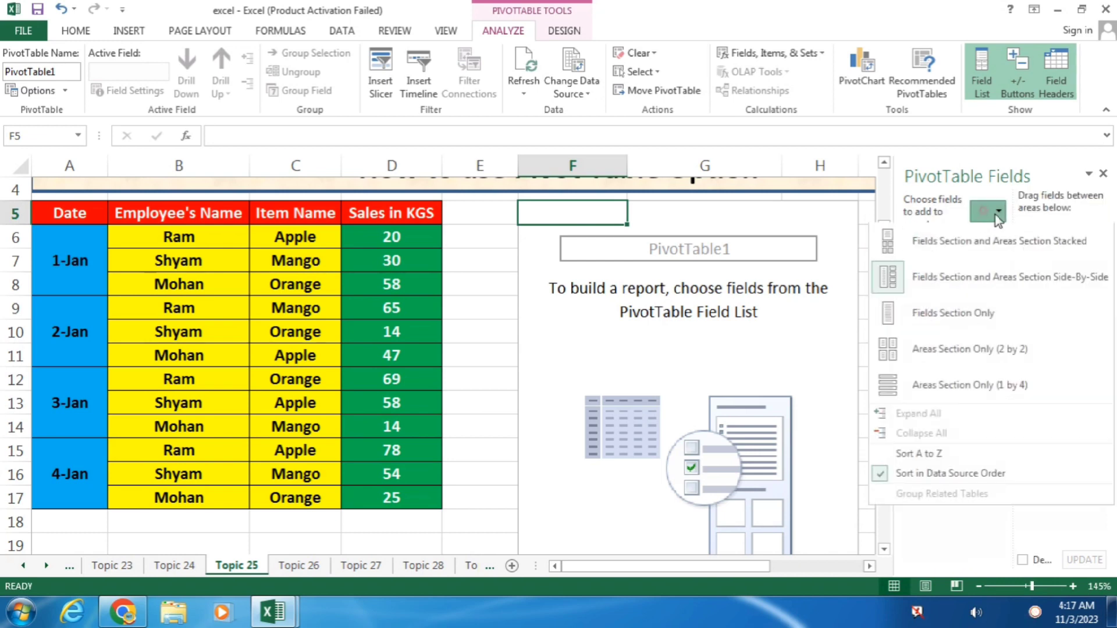
click(977, 244)
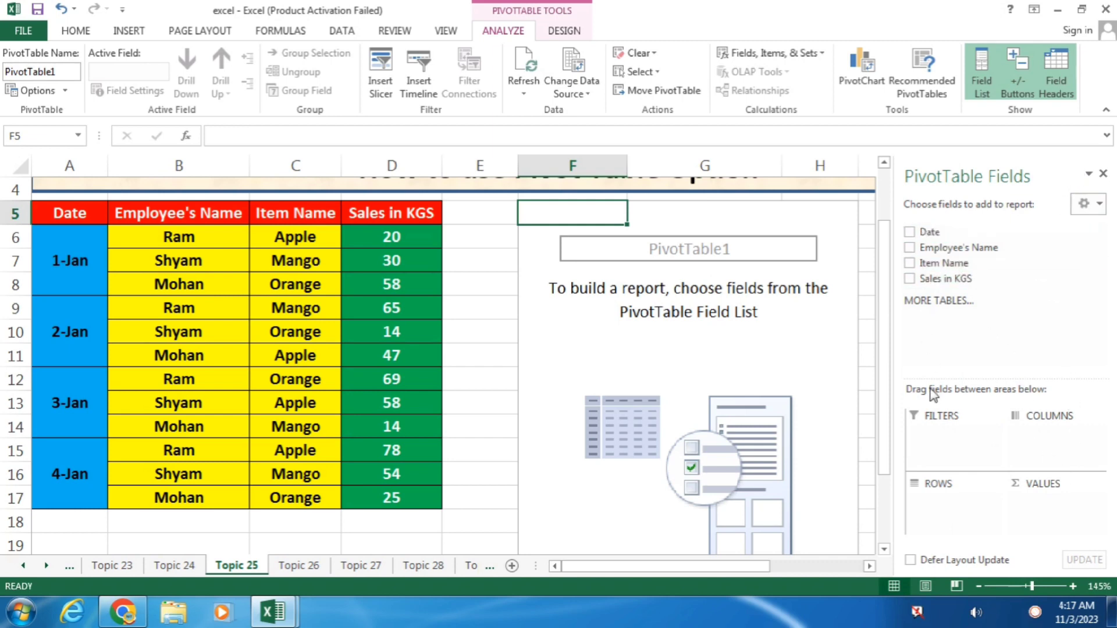
click(1083, 204)
click(1065, 267)
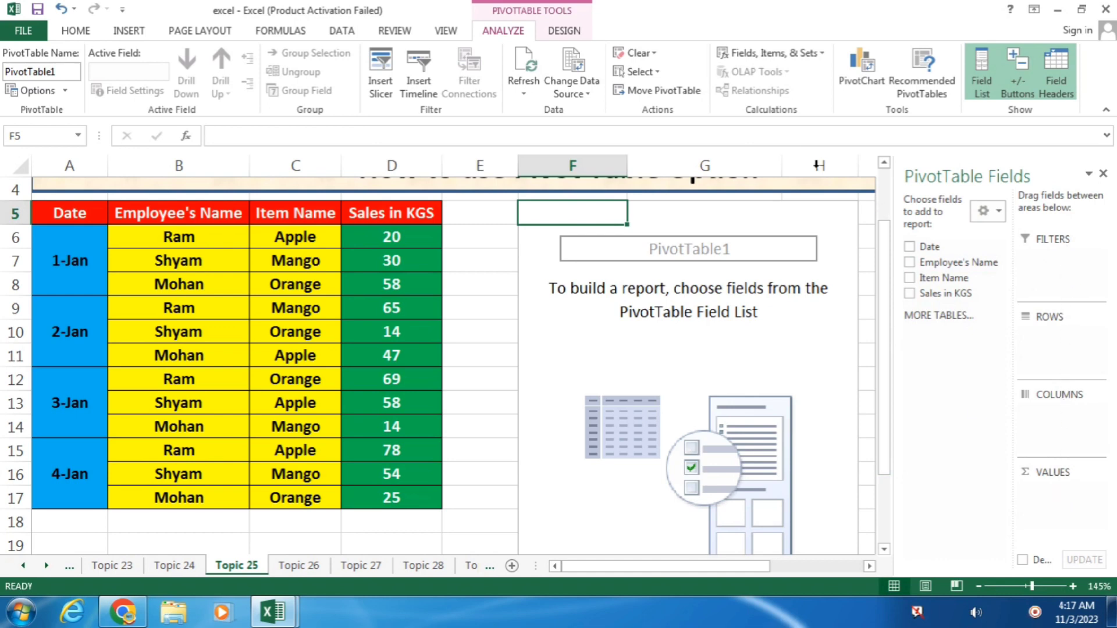
- Set the PivotTable field list to Fields Section and Areas Section Stacked, and add Sales in KGS to the Values area
click(996, 212)
click(992, 240)
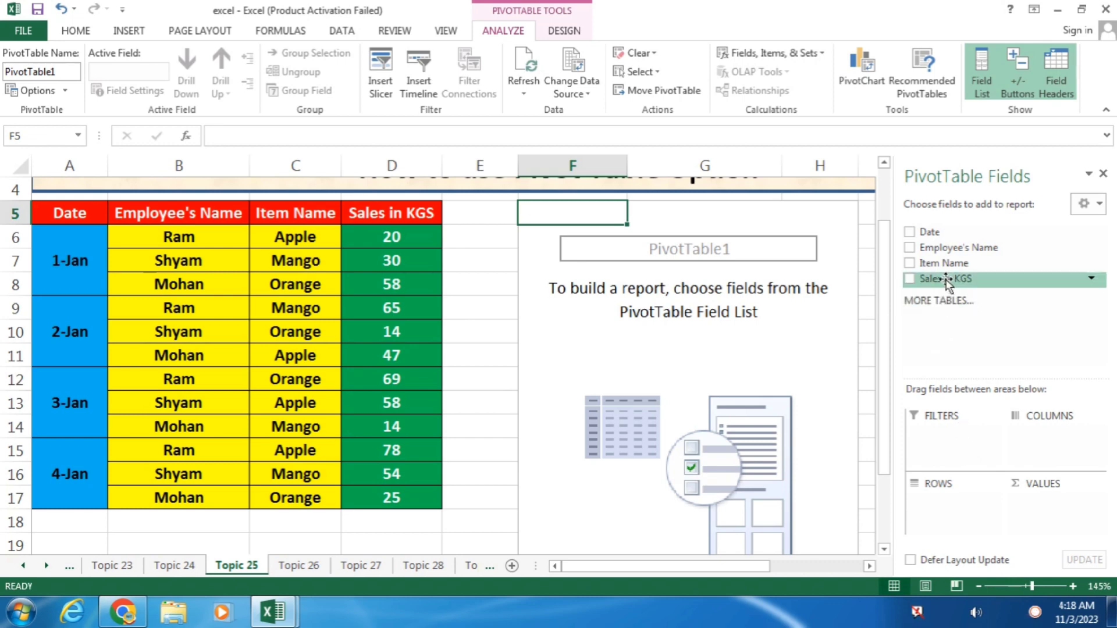
drag(947, 282, 1059, 504)
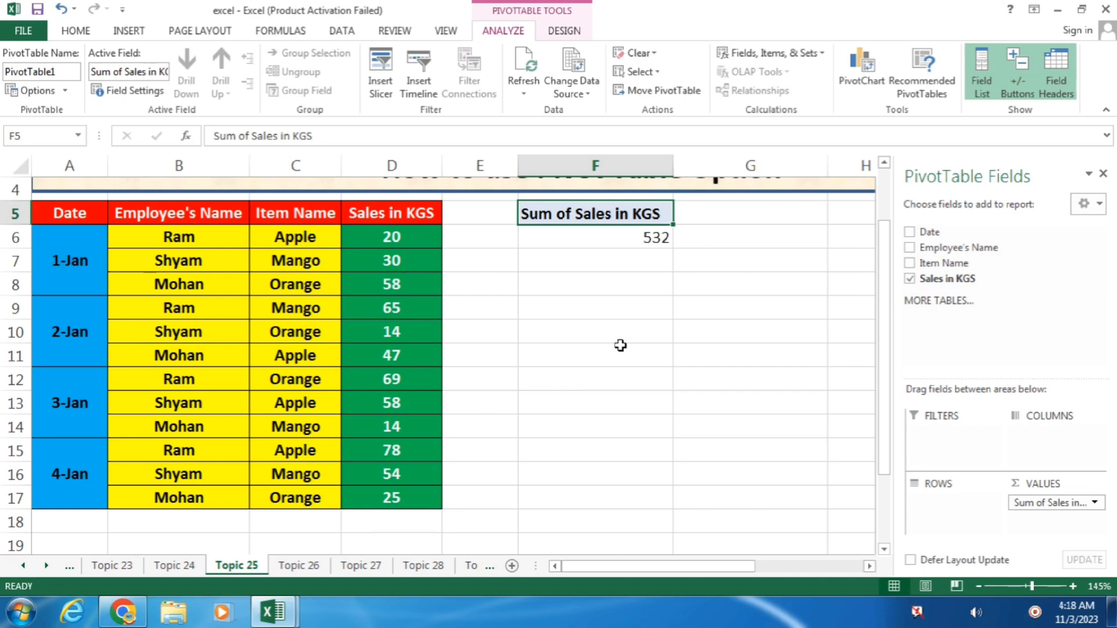
- Add Item Name to the PivotTable's Rows area, and move it to Columns to examine the sales per item
drag(943, 264, 951, 504)
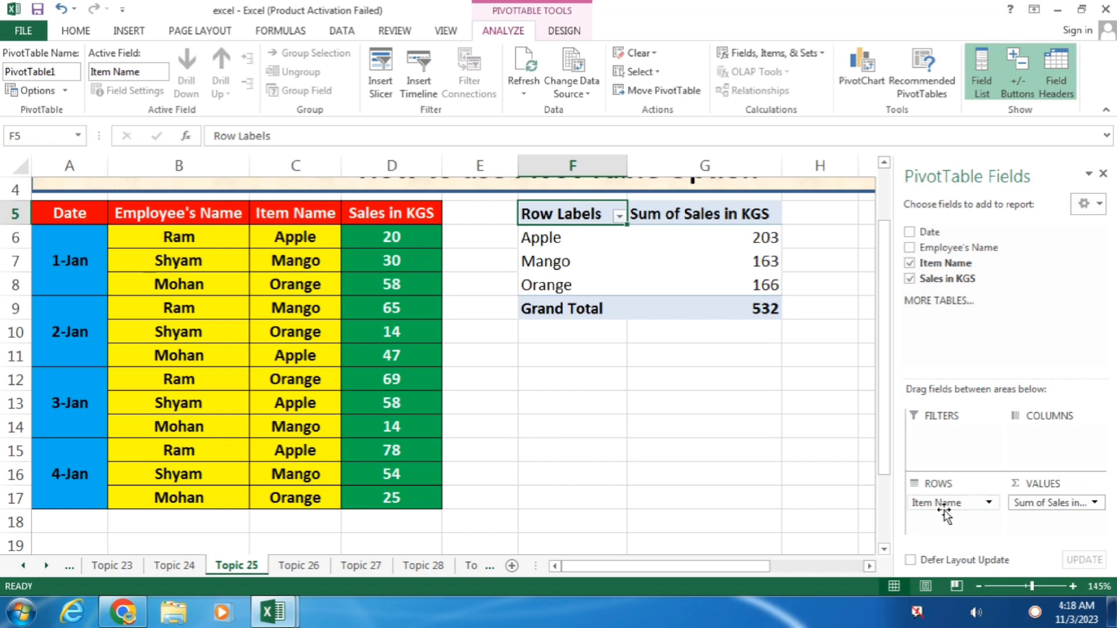
drag(947, 504, 1048, 439)
drag(663, 566, 734, 567)
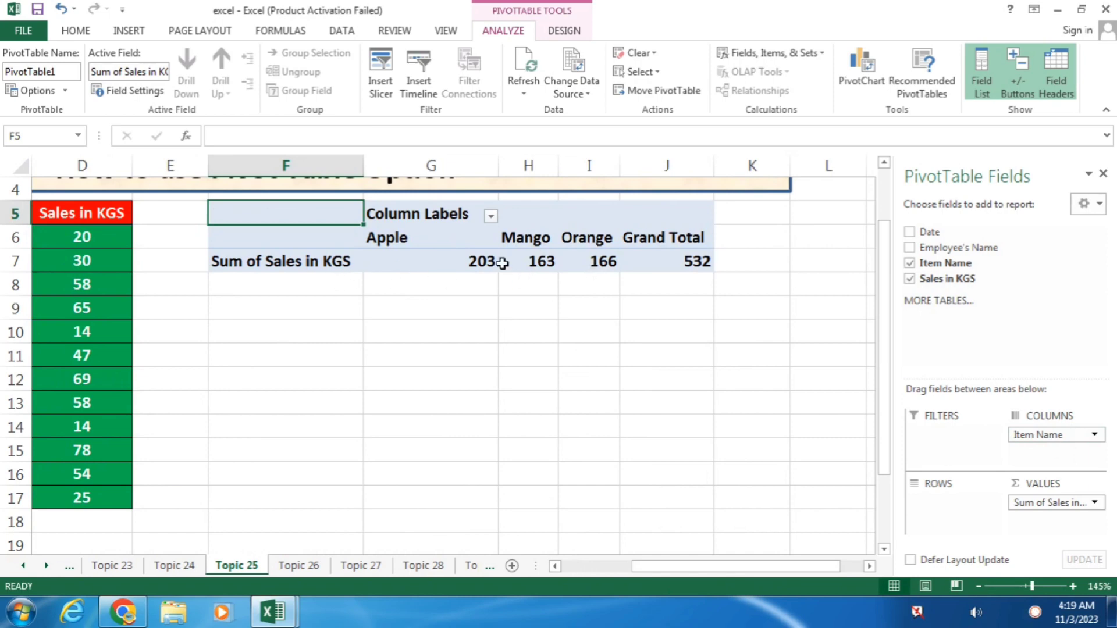
drag(431, 259, 453, 497)
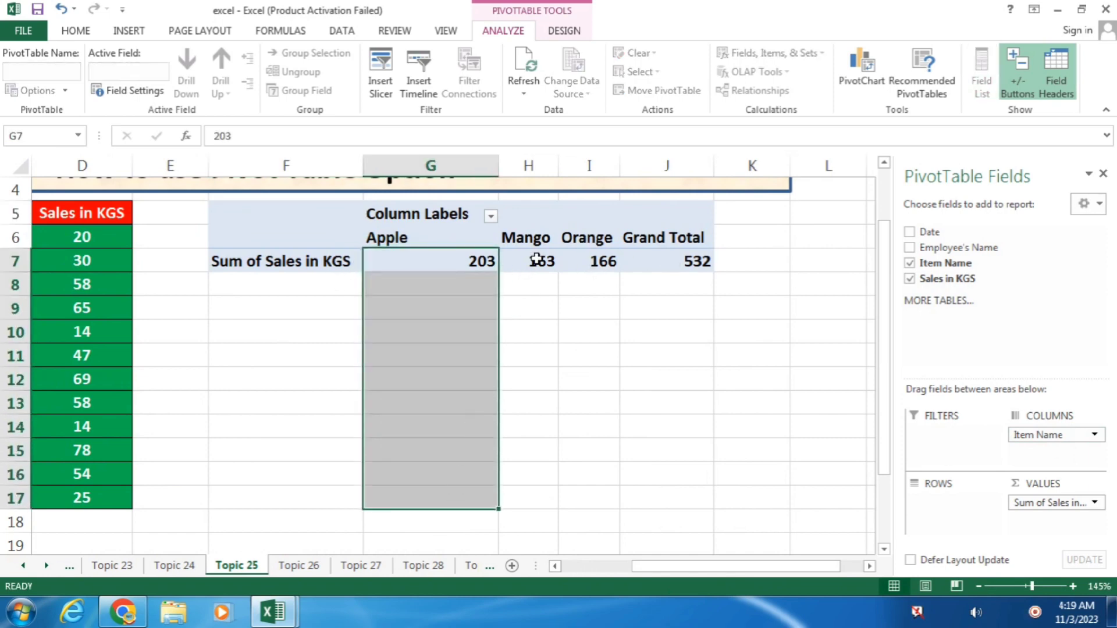
drag(538, 259, 537, 520)
drag(584, 238, 600, 469)
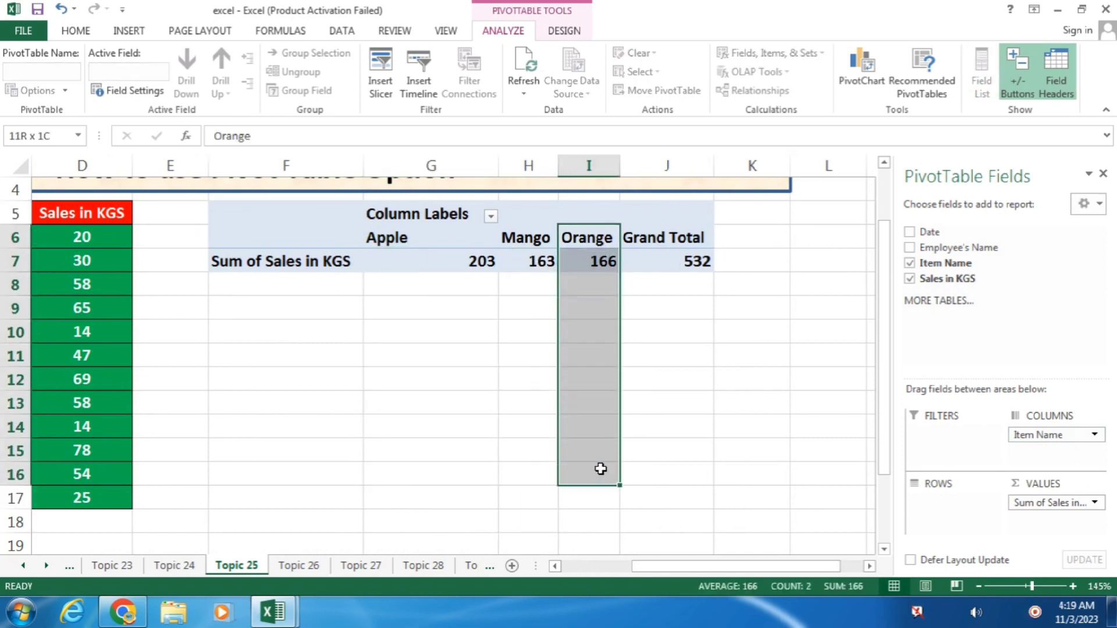
click(710, 378)
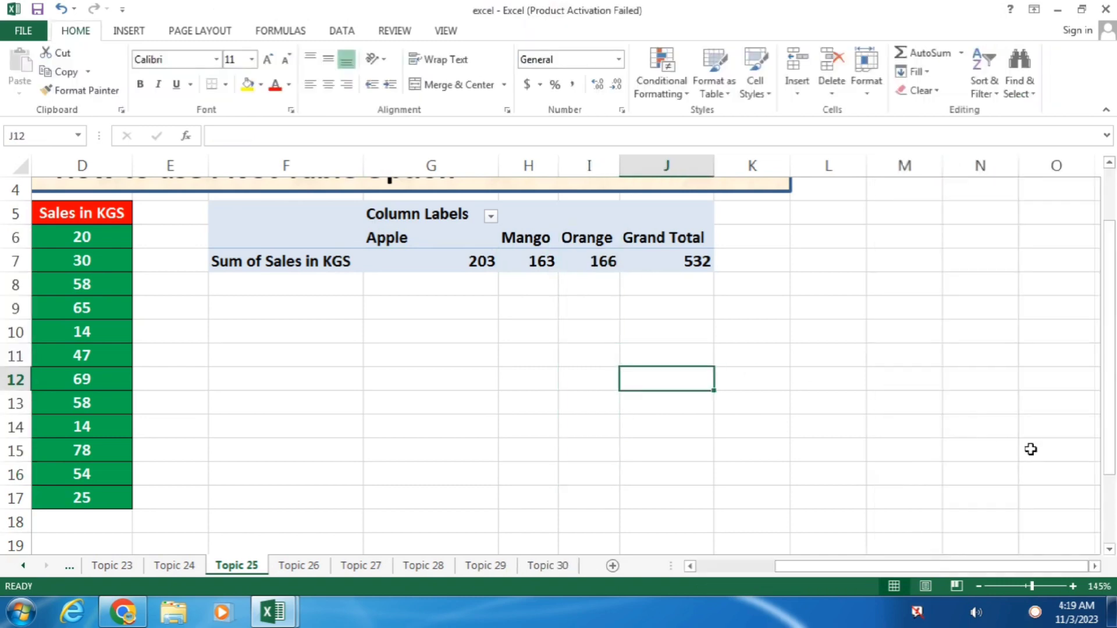
click(584, 259)
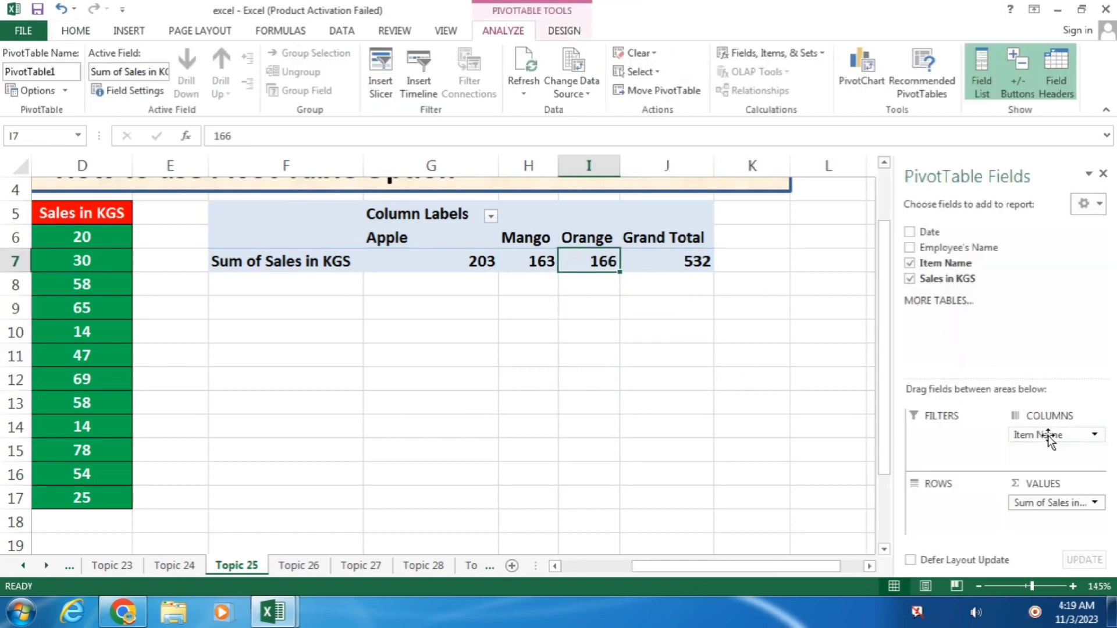
- Move Item Name from Columns back to the Rows area and examine each item's sales row
drag(1049, 435, 958, 506)
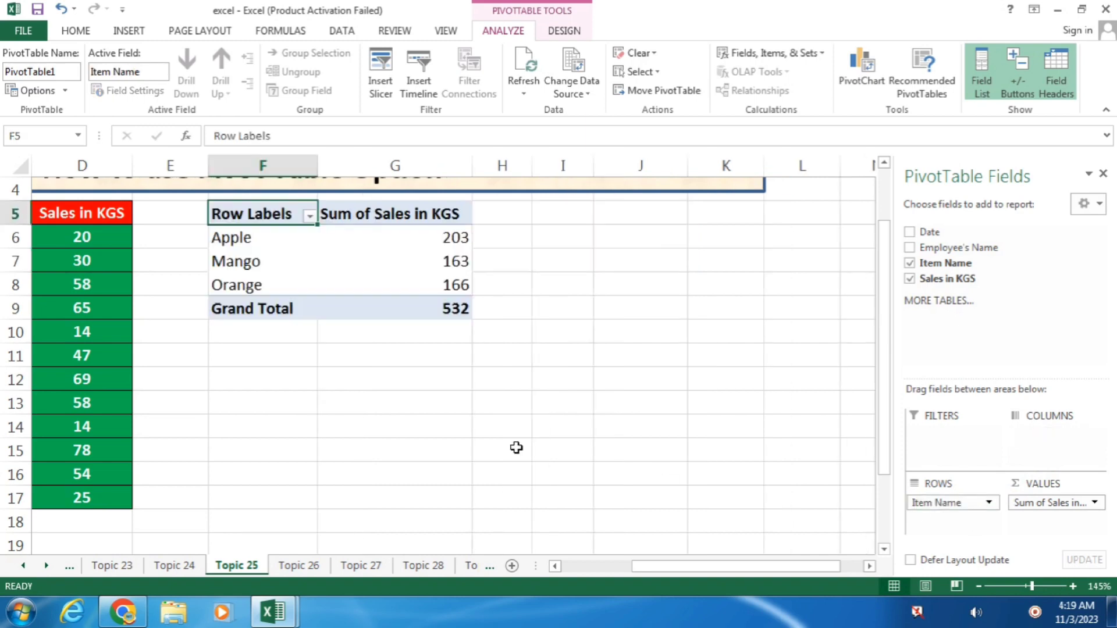
drag(238, 239, 505, 233)
drag(213, 263, 509, 262)
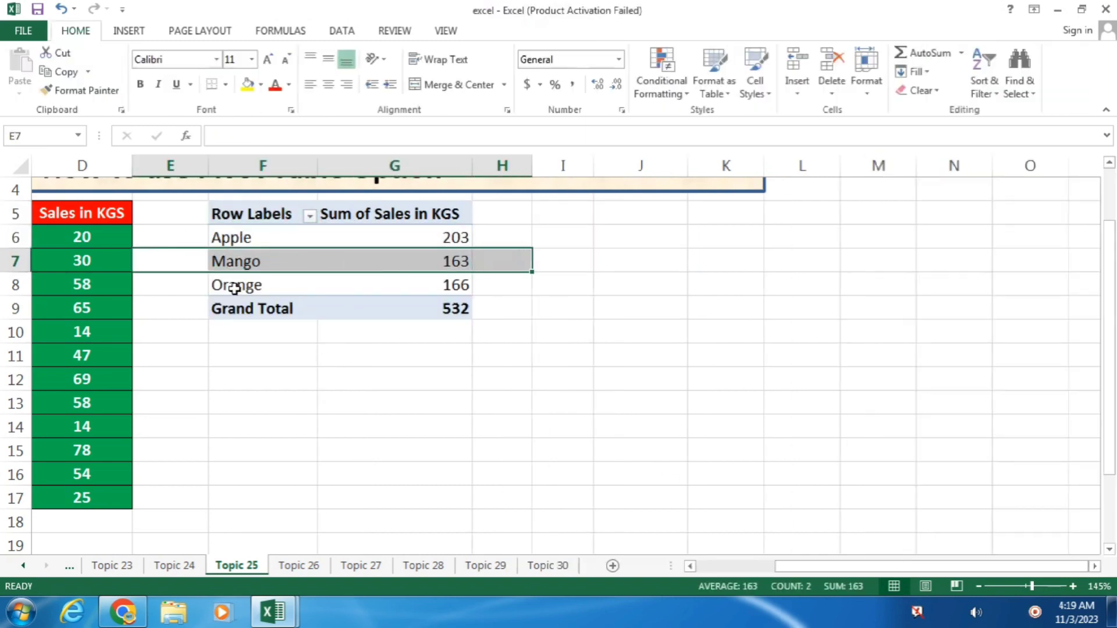
drag(237, 287, 446, 284)
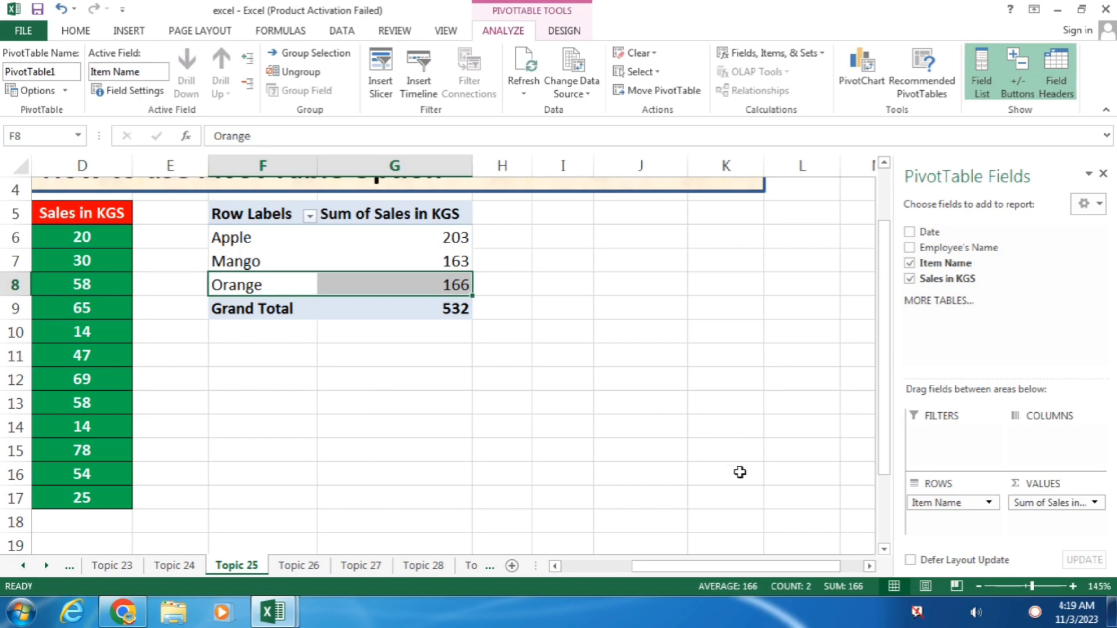
- Replace Item Name with Employee's Name in the PivotTable's Rows area
click(988, 503)
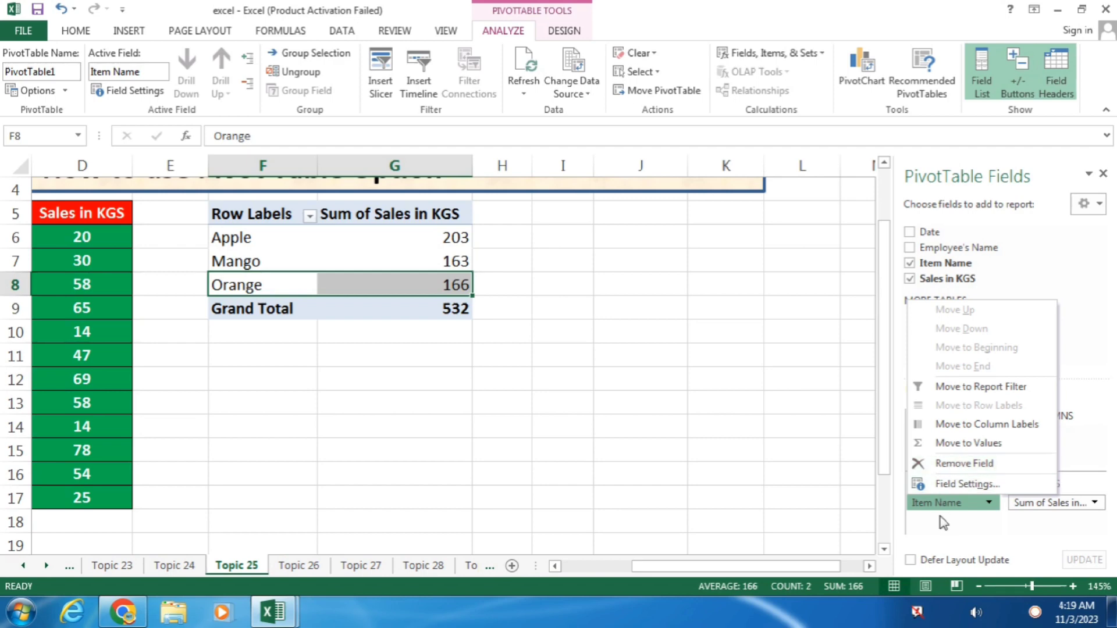
click(948, 529)
click(911, 264)
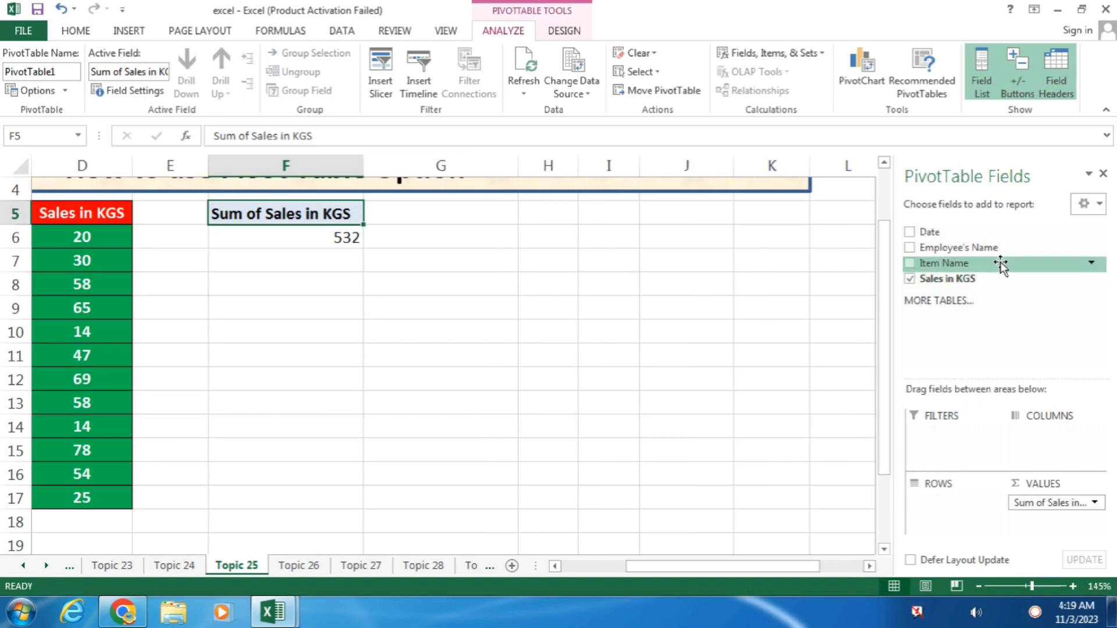
drag(965, 244, 969, 501)
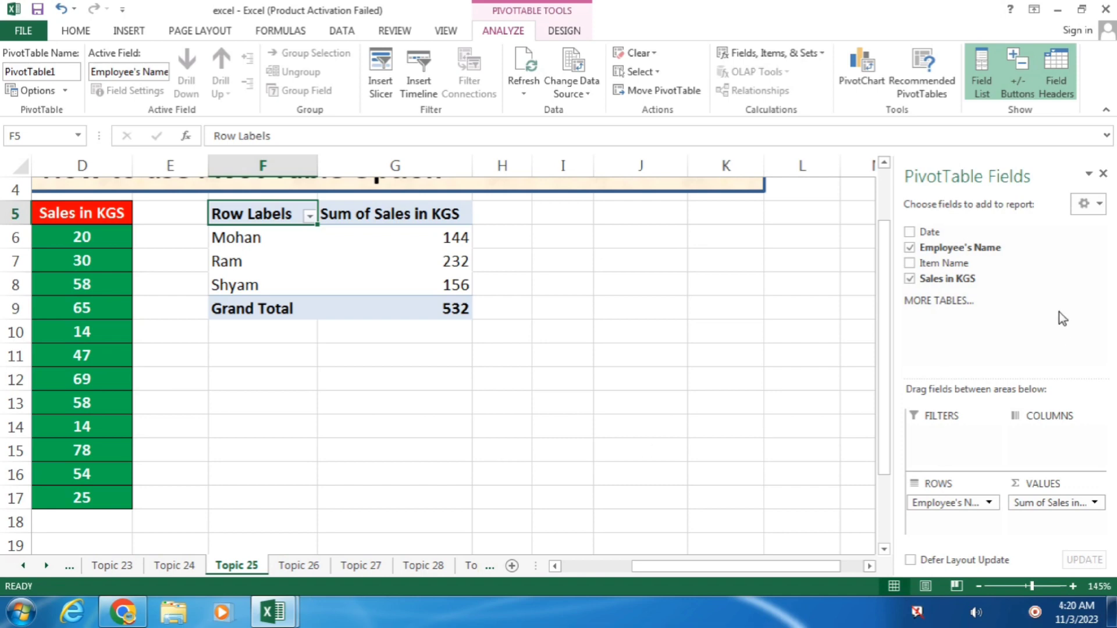
- Nest Item Name under Employee's Name in the Rows area and compare both field orders, ending with Item Name first
drag(943, 263, 957, 526)
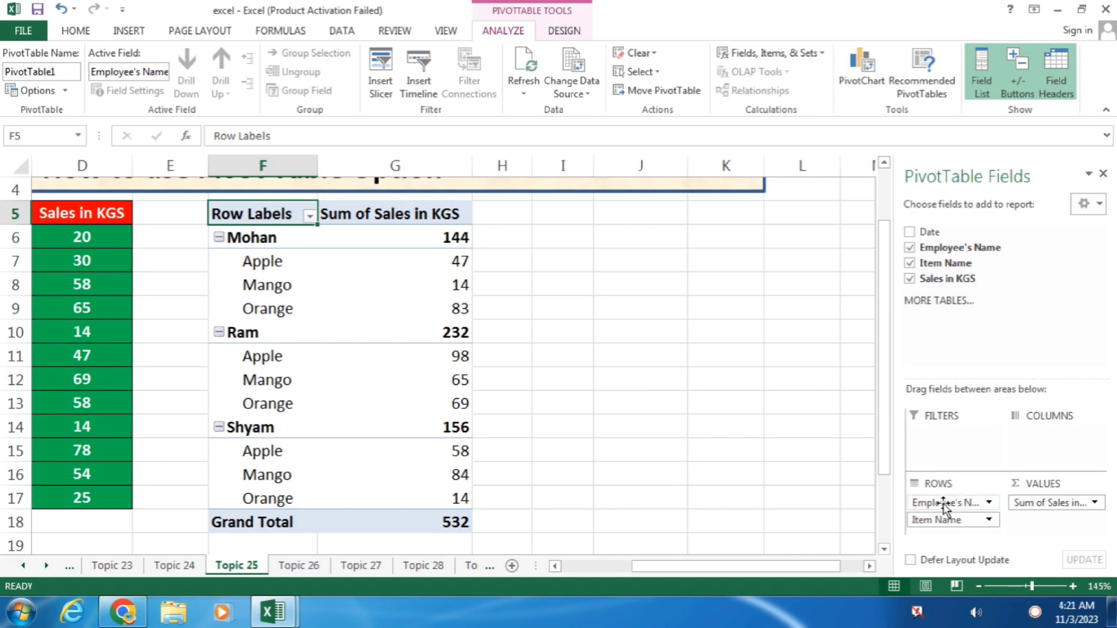
drag(944, 504, 954, 546)
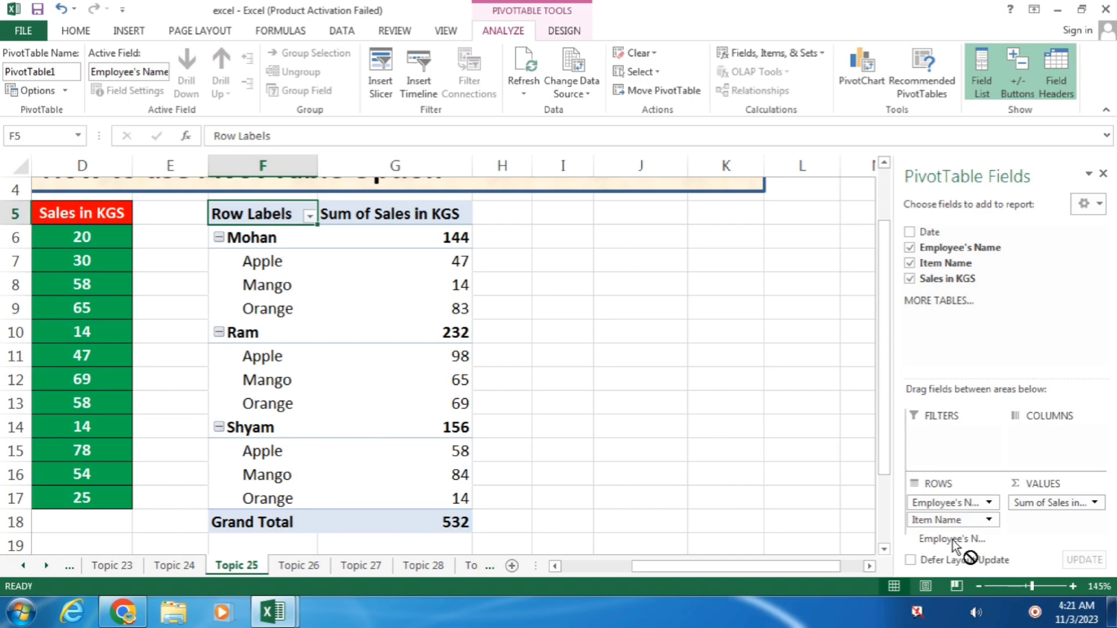
drag(952, 541, 955, 545)
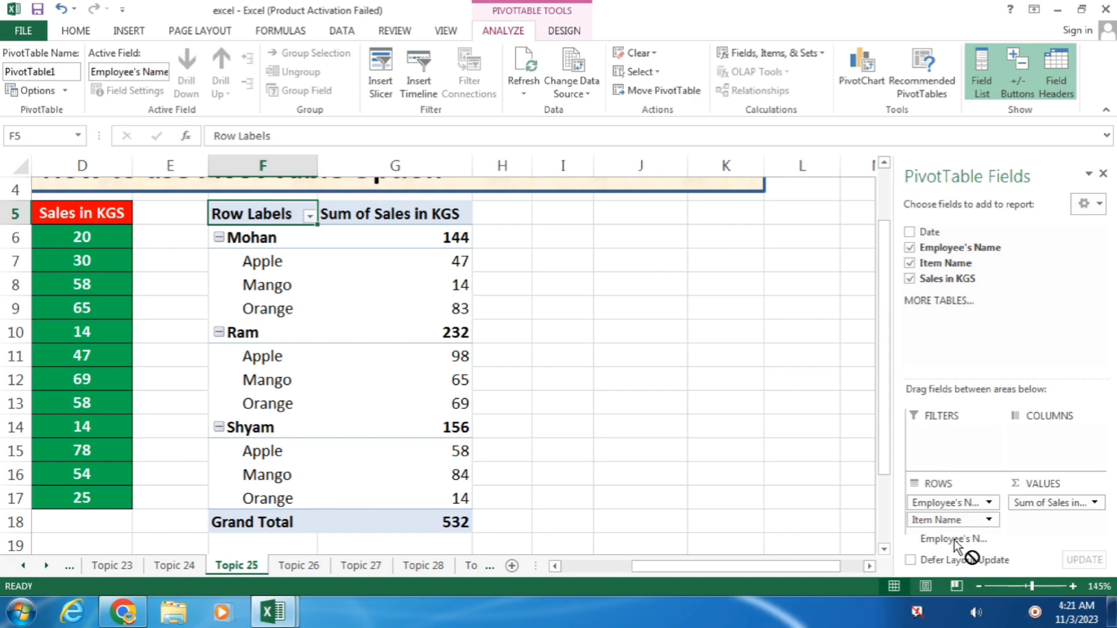
mouse_move(955, 541)
mouse_down()
mouse_move(943, 537)
mouse_move(963, 508)
mouse_move(961, 535)
mouse_up()
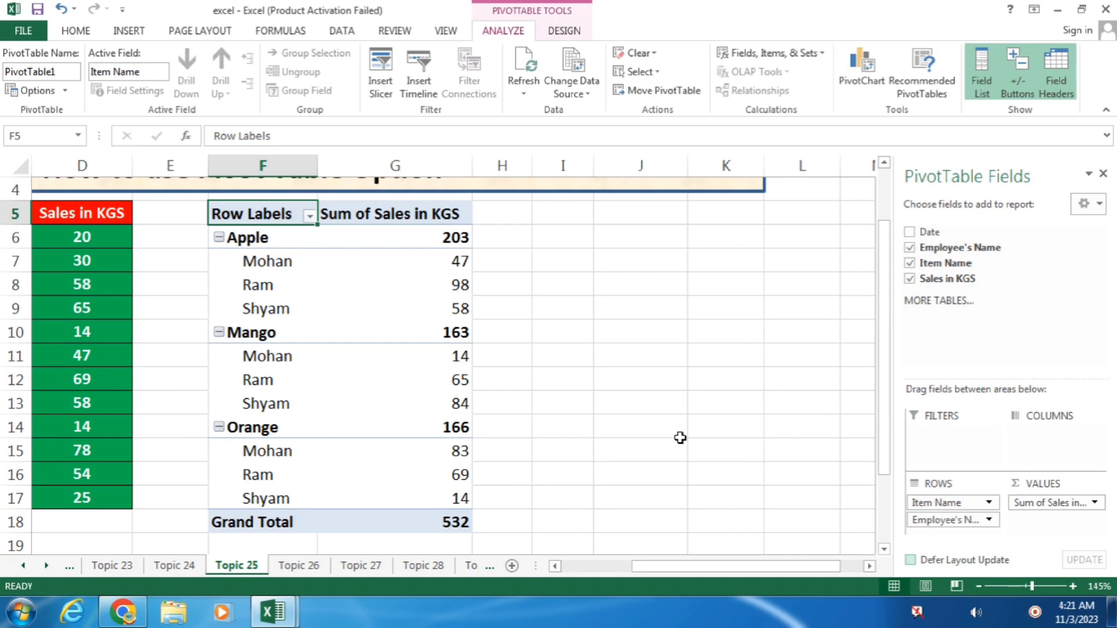
drag(963, 504, 972, 533)
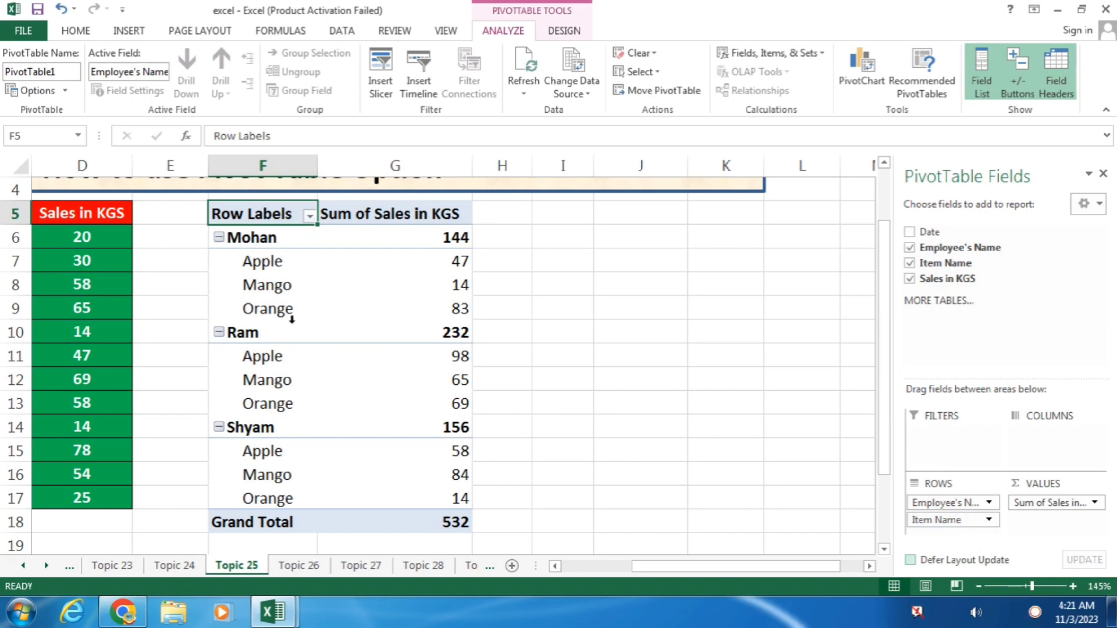
drag(950, 498, 973, 532)
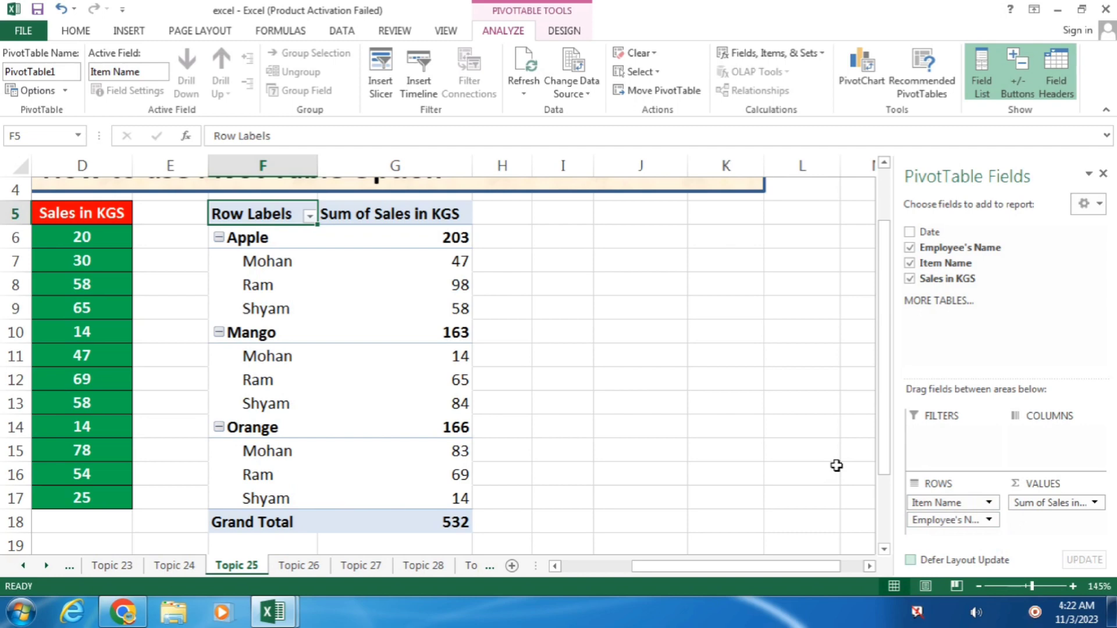
- Move Item Name from Rows to Columns and examine each employee's sales by item
drag(934, 504, 1042, 451)
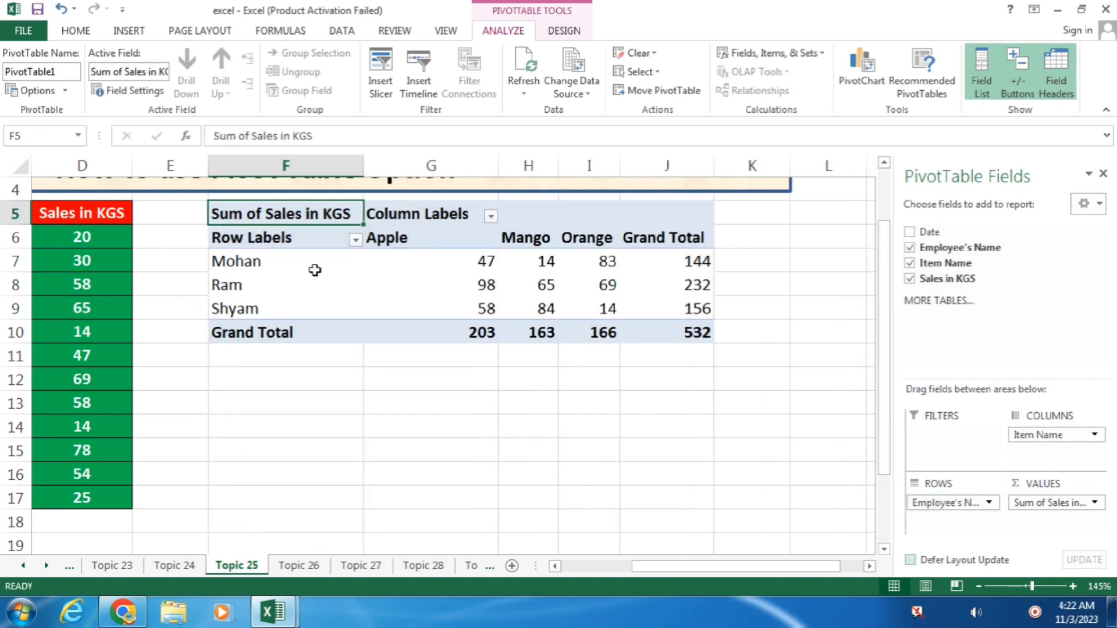
mouse_move(438, 269)
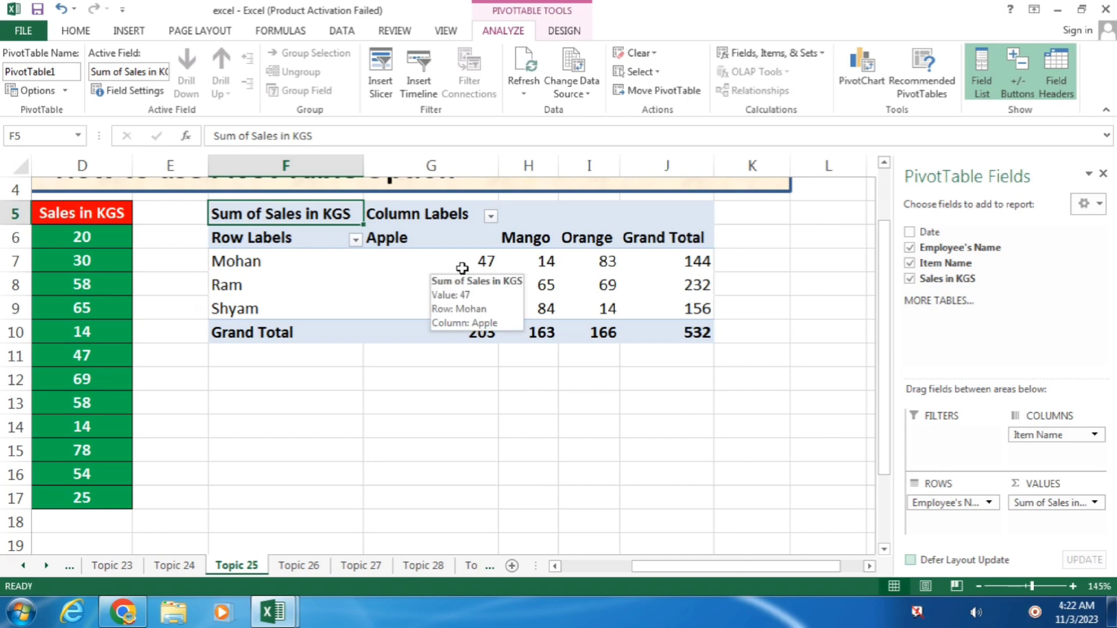
mouse_move(674, 262)
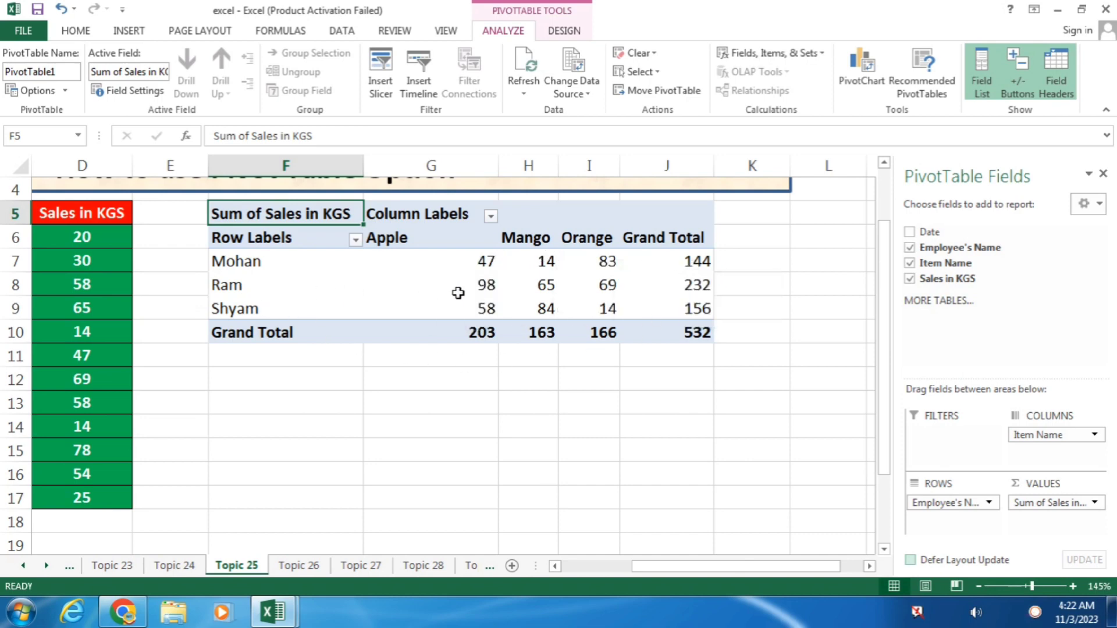
mouse_move(607, 288)
- Swap the two fields between Rows and Columns repeatedly, ending with Item Name in Rows and Employee's Name in Columns
mouse_move(942, 504)
mouse_down()
mouse_move(1013, 496)
mouse_move(1064, 463)
mouse_move(938, 505)
mouse_up()
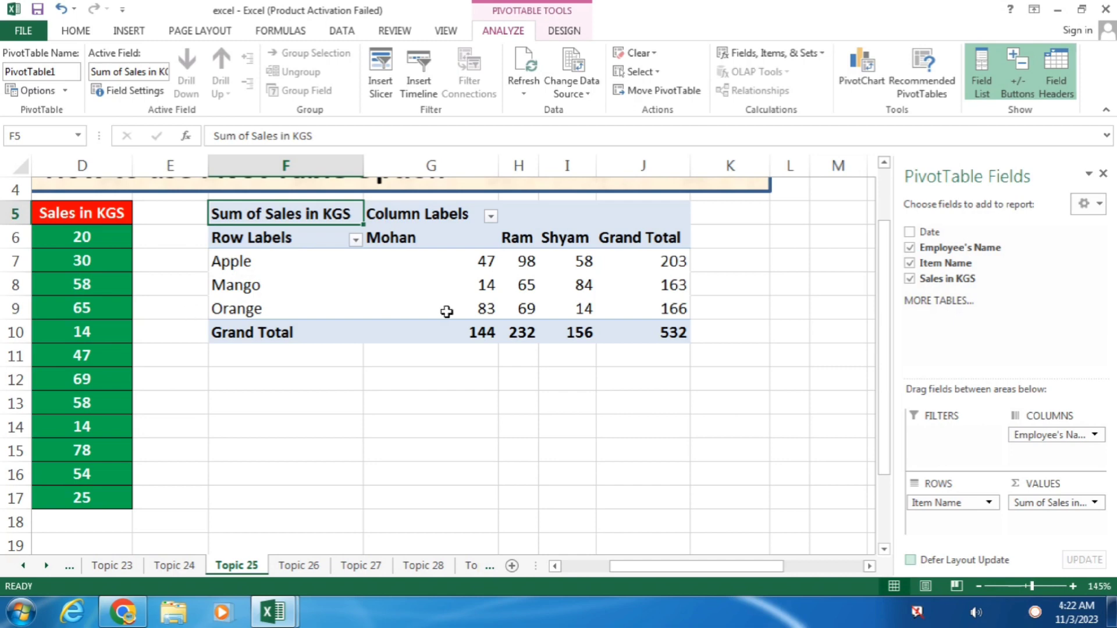
drag(1081, 436, 1053, 441)
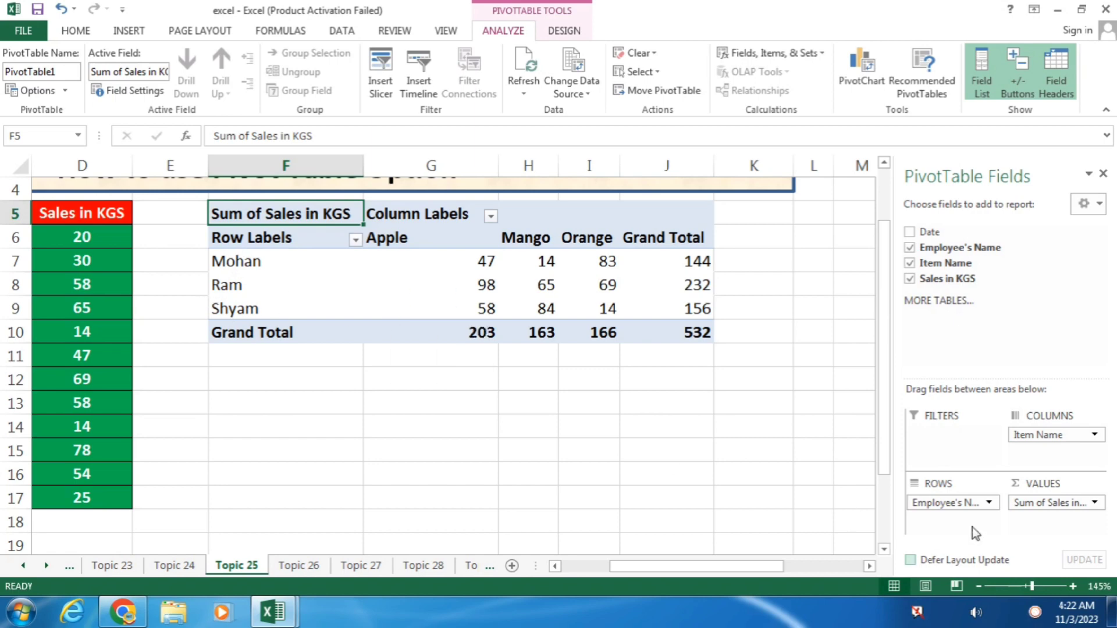
drag(1044, 436, 1035, 459)
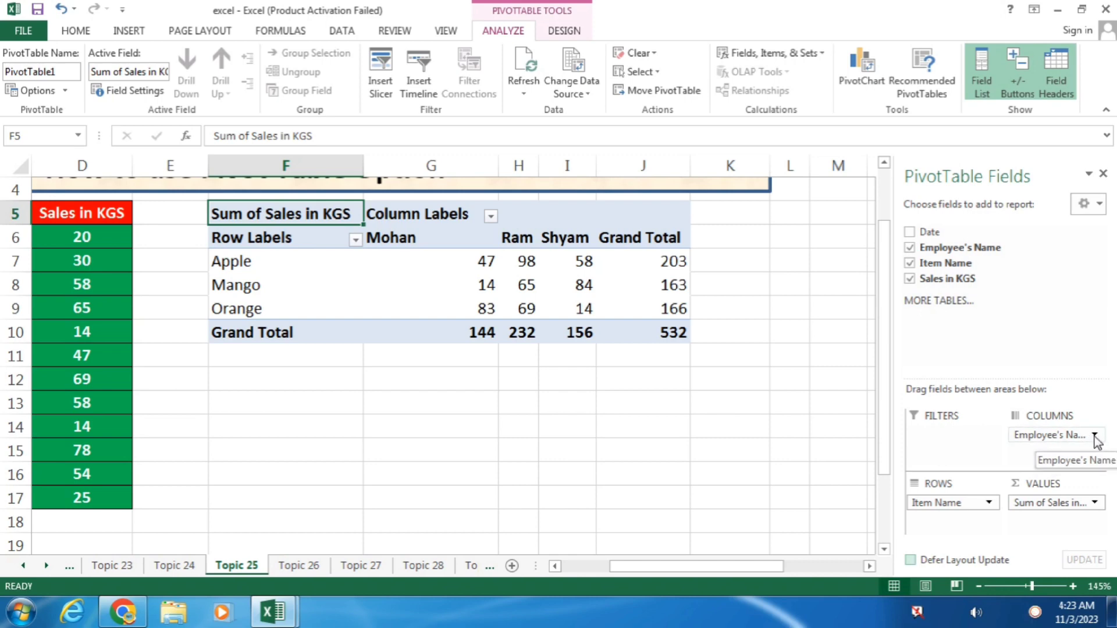
- Remove Item Name from the PivotTable and move Employee's Name from Columns to Rows
click(916, 269)
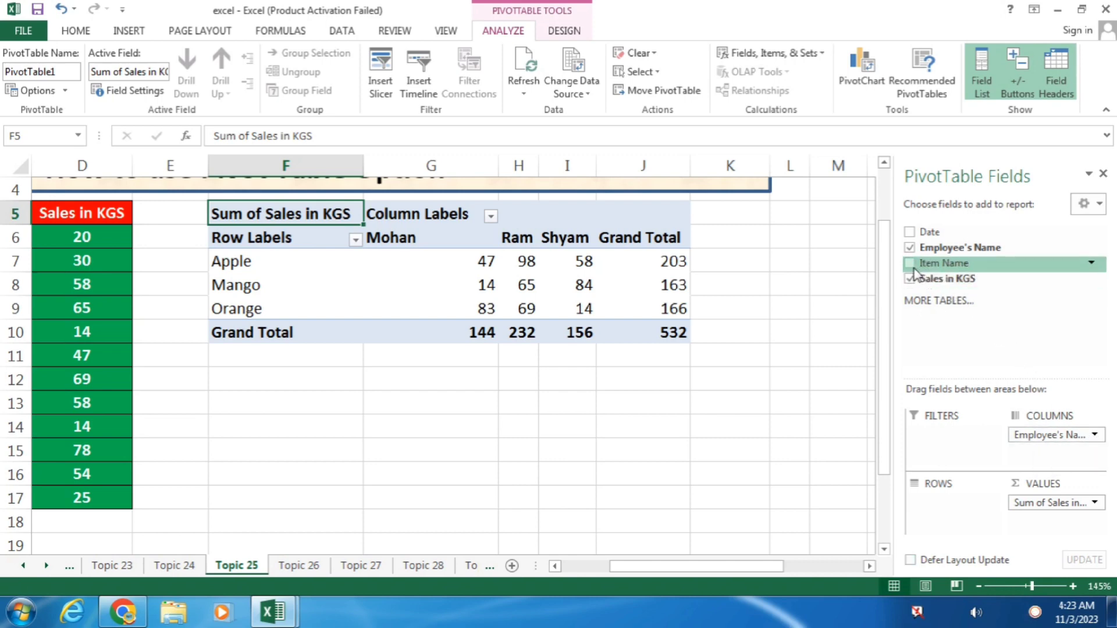
drag(1040, 437, 957, 506)
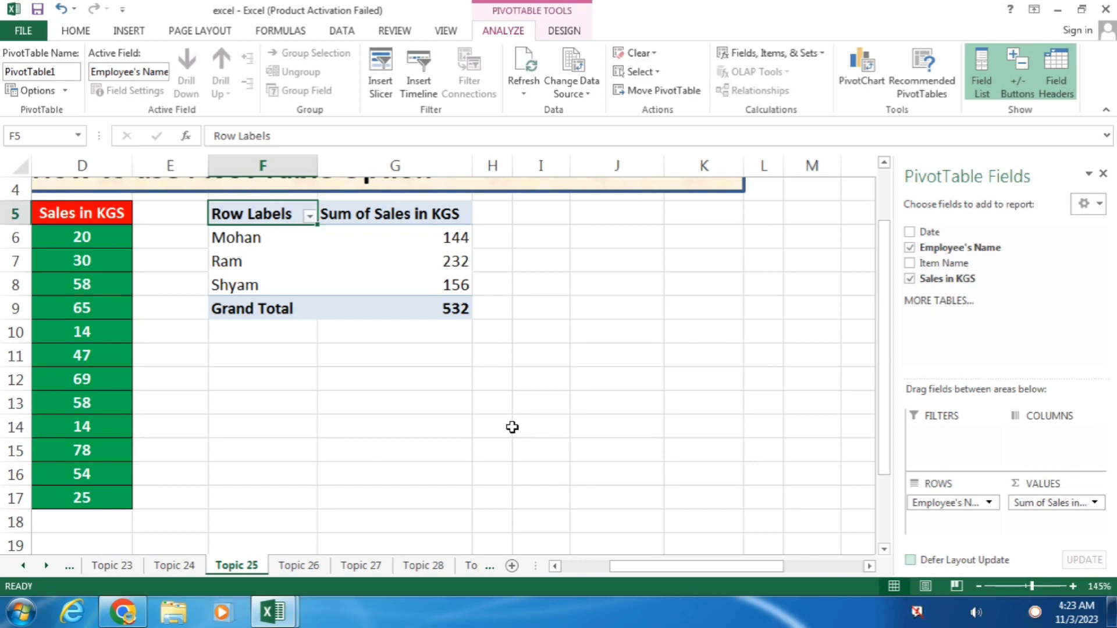
- Move Employee's Name to the Filters area and filter it by multiple items to only the last two listed employees
drag(951, 505, 962, 449)
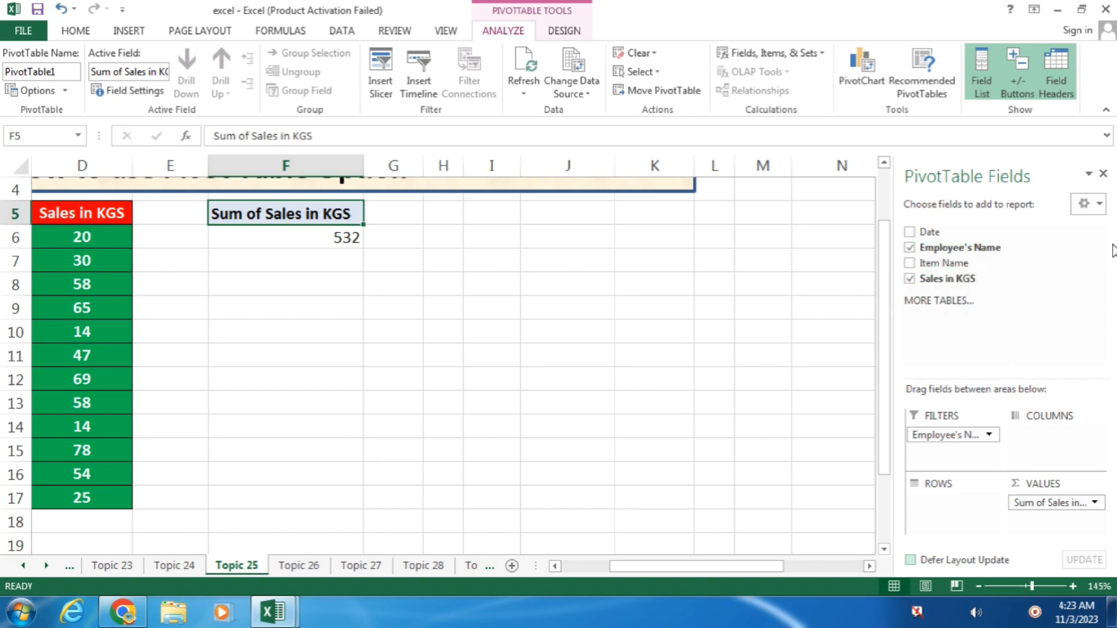
click(1091, 247)
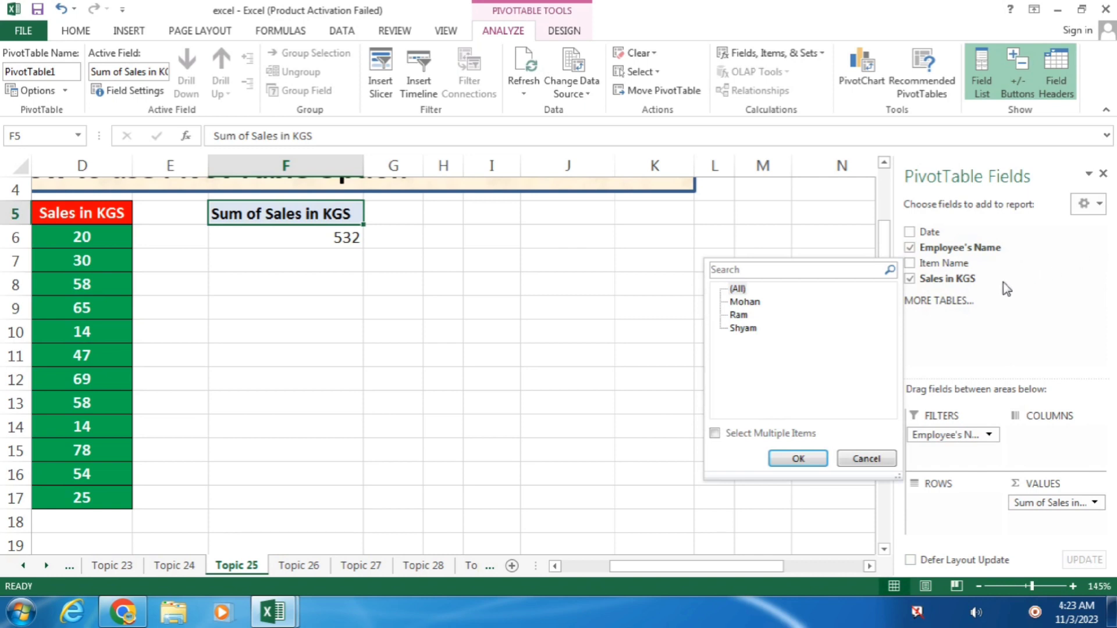
click(715, 433)
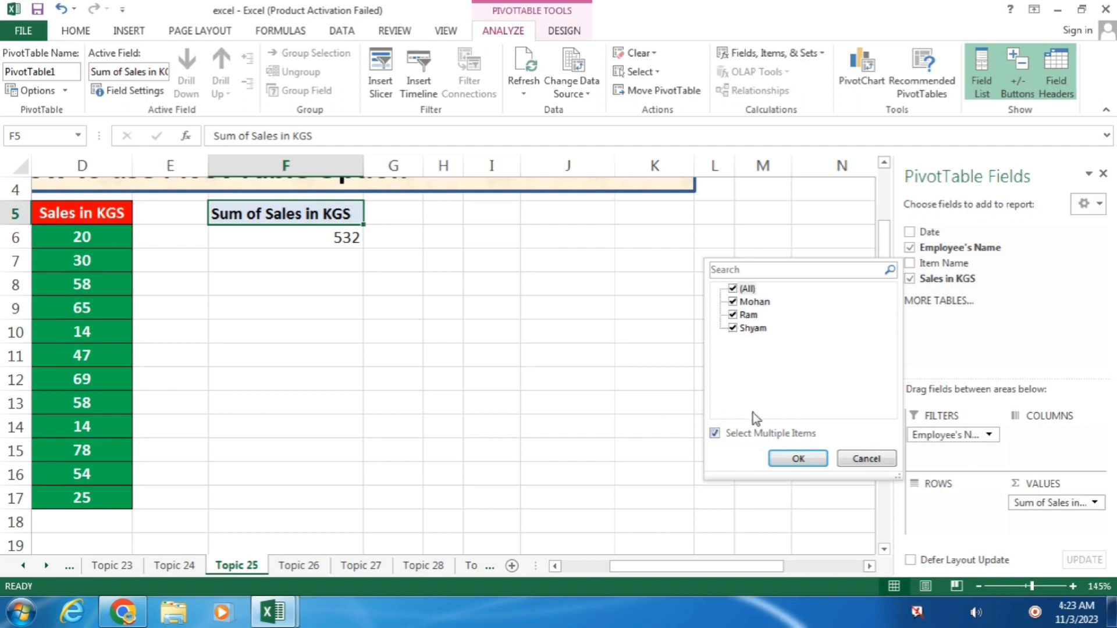
click(733, 289)
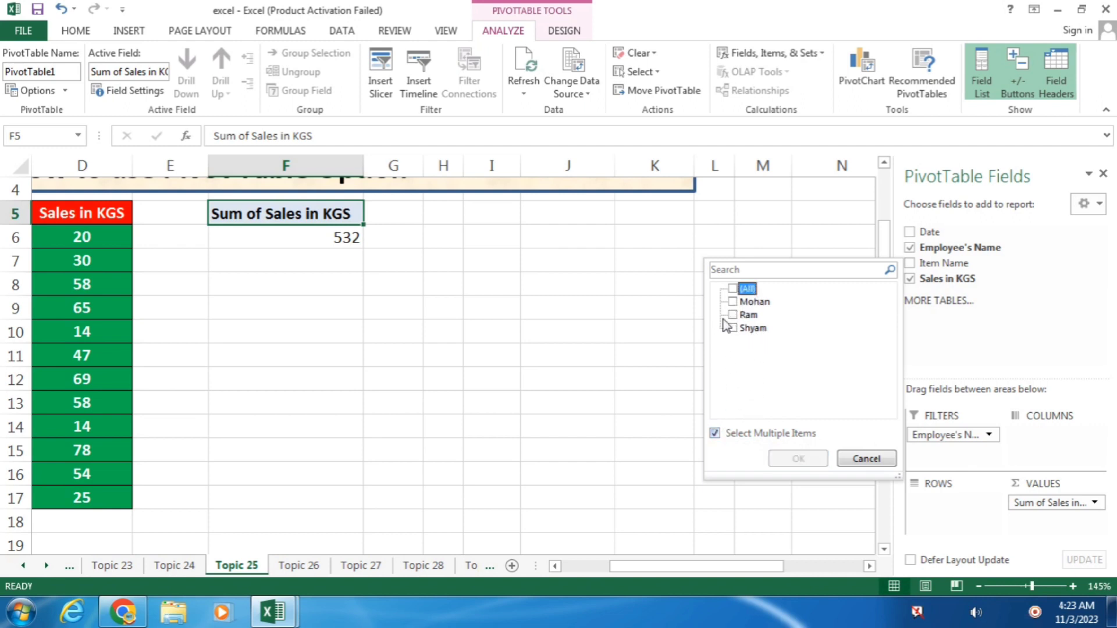
click(733, 315)
click(732, 329)
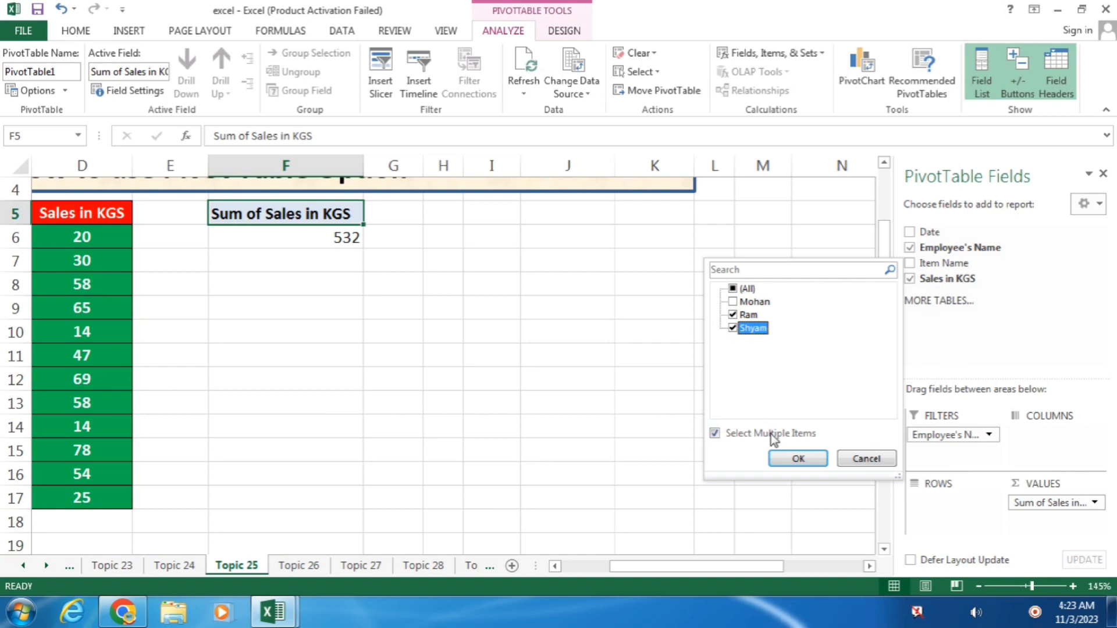
click(796, 458)
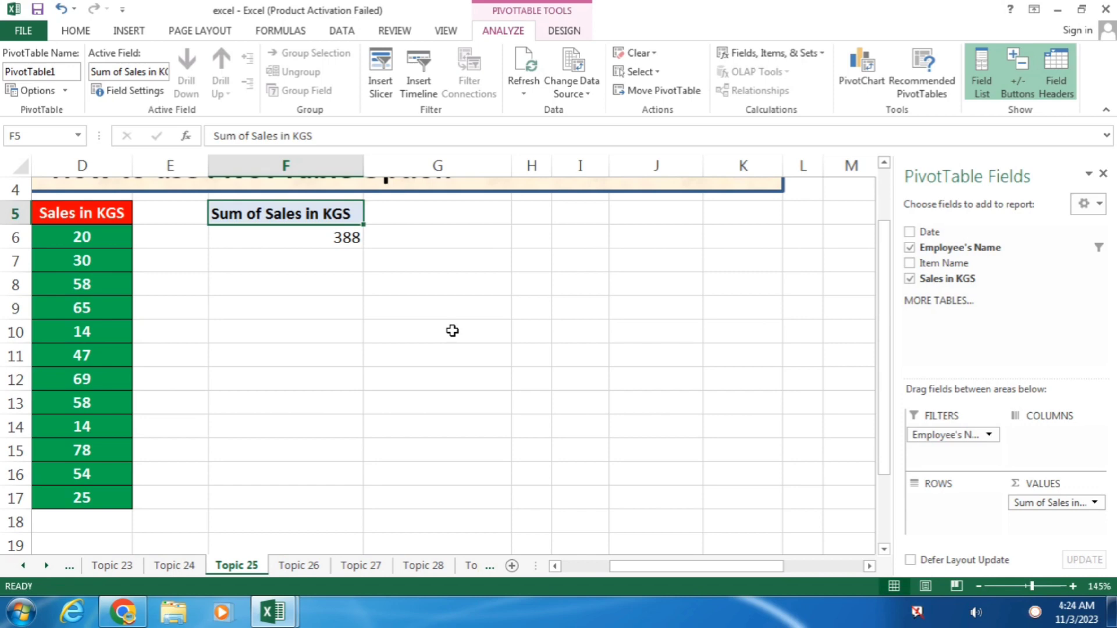
- Move Employee's Name from Filters to Rows and exclude the last listed employee, leaving only the second one in the filter
drag(937, 435, 950, 504)
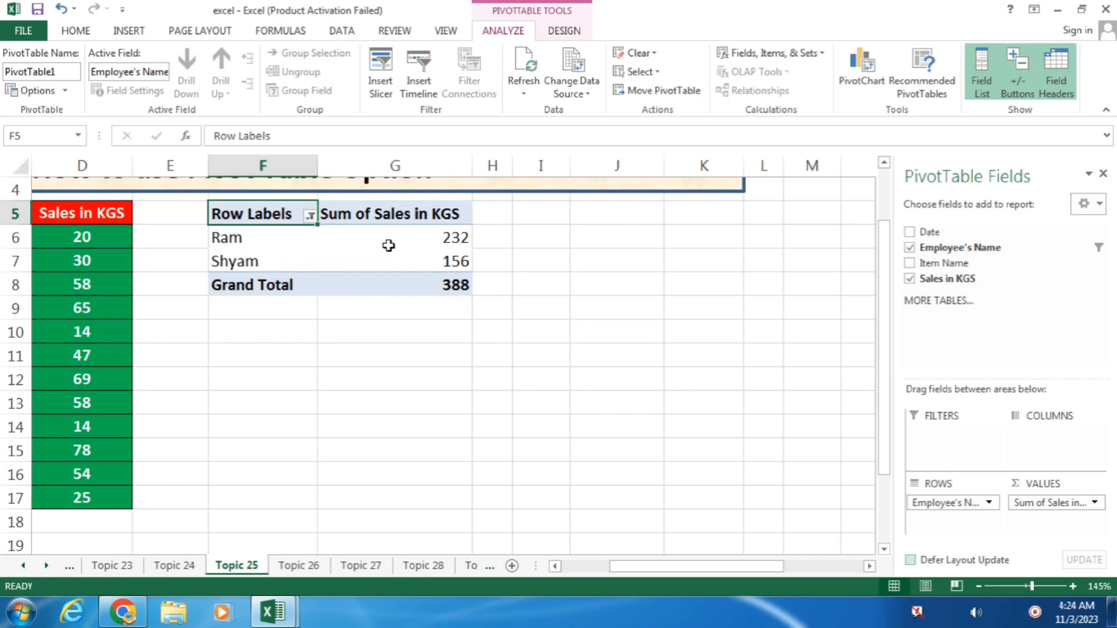
mouse_move(453, 238)
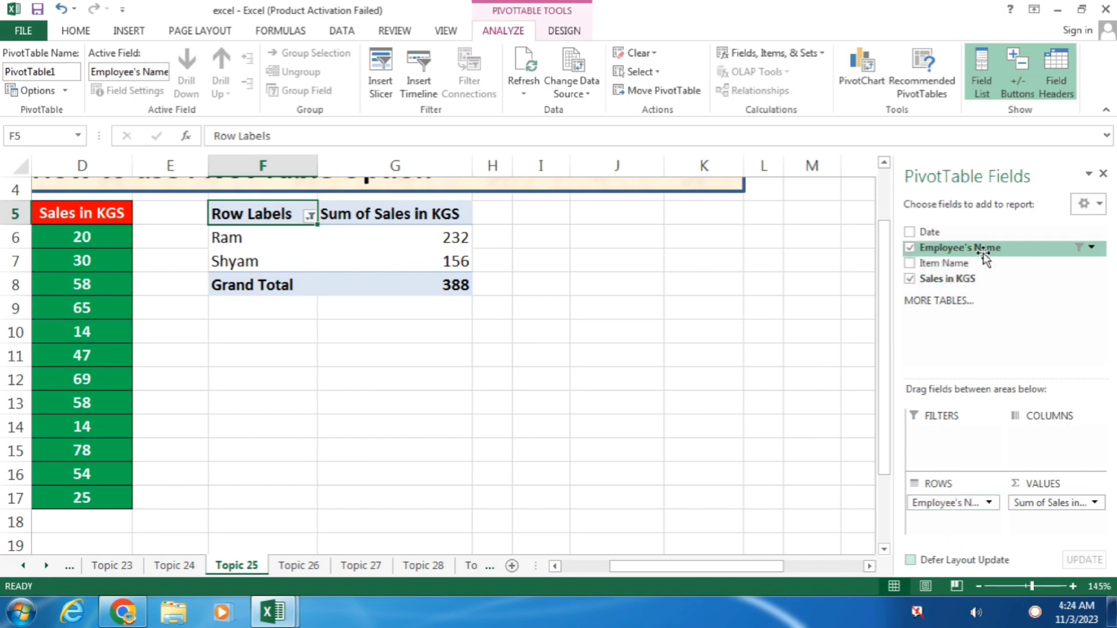
click(1097, 249)
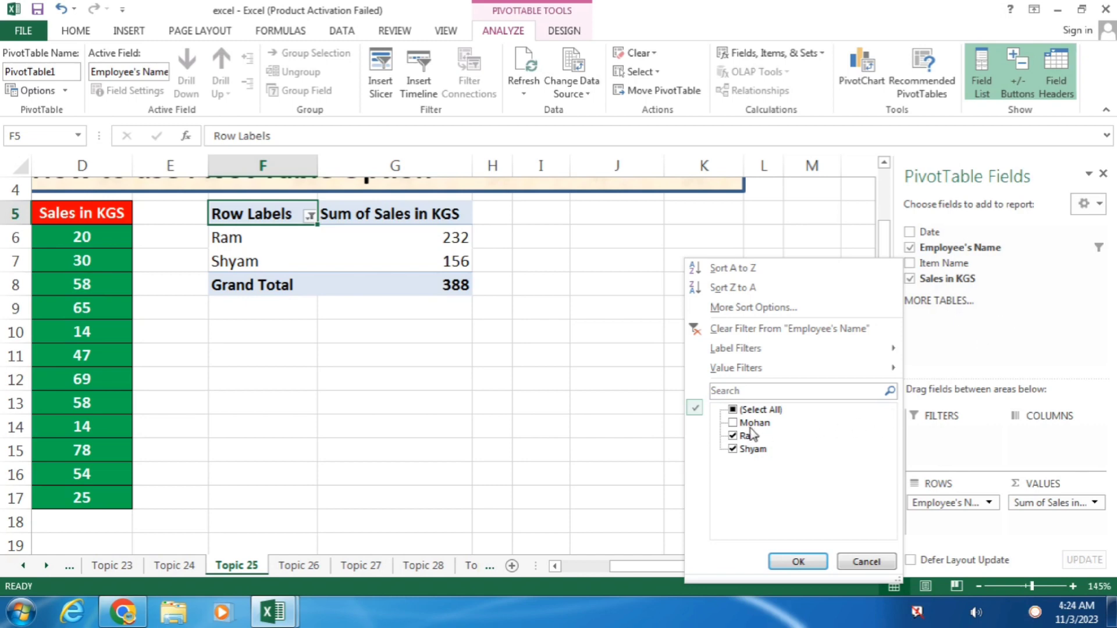
click(733, 449)
click(803, 561)
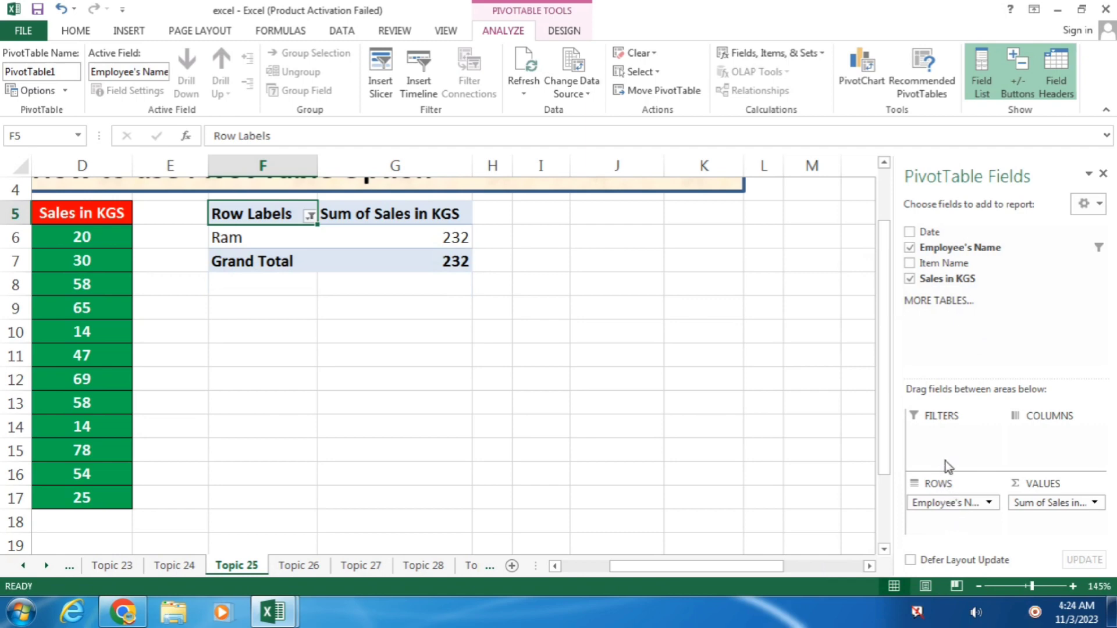
- Add the first listed employee back to the Employee's Name filter alongside the second one
mouse_move(945, 503)
mouse_down()
mouse_move(962, 457)
mouse_move(959, 512)
mouse_up()
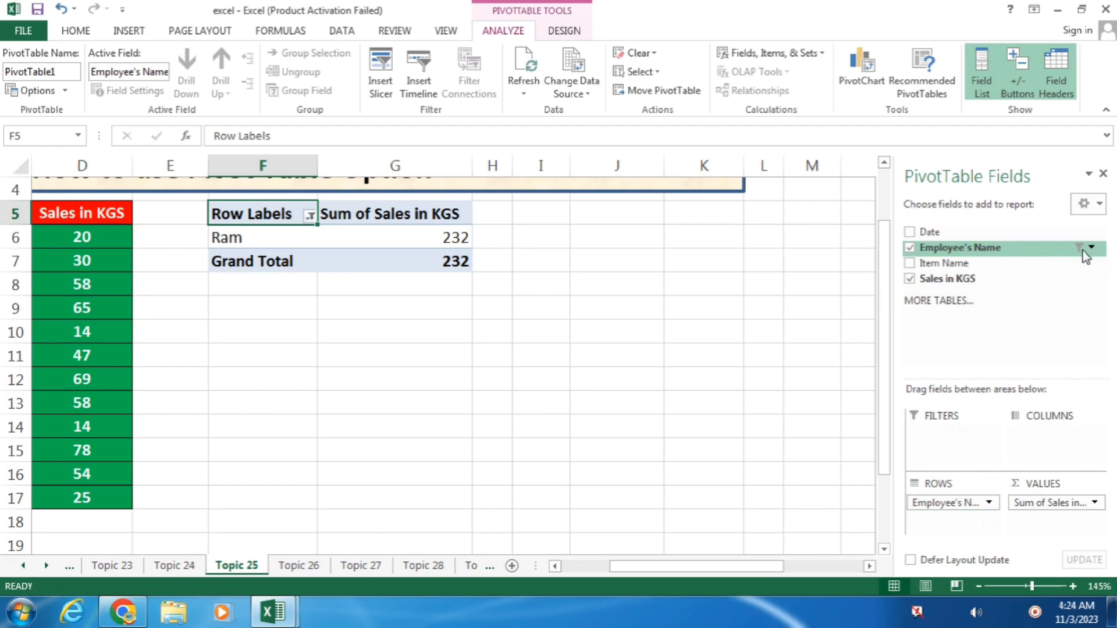
drag(1085, 250, 965, 507)
click(1092, 250)
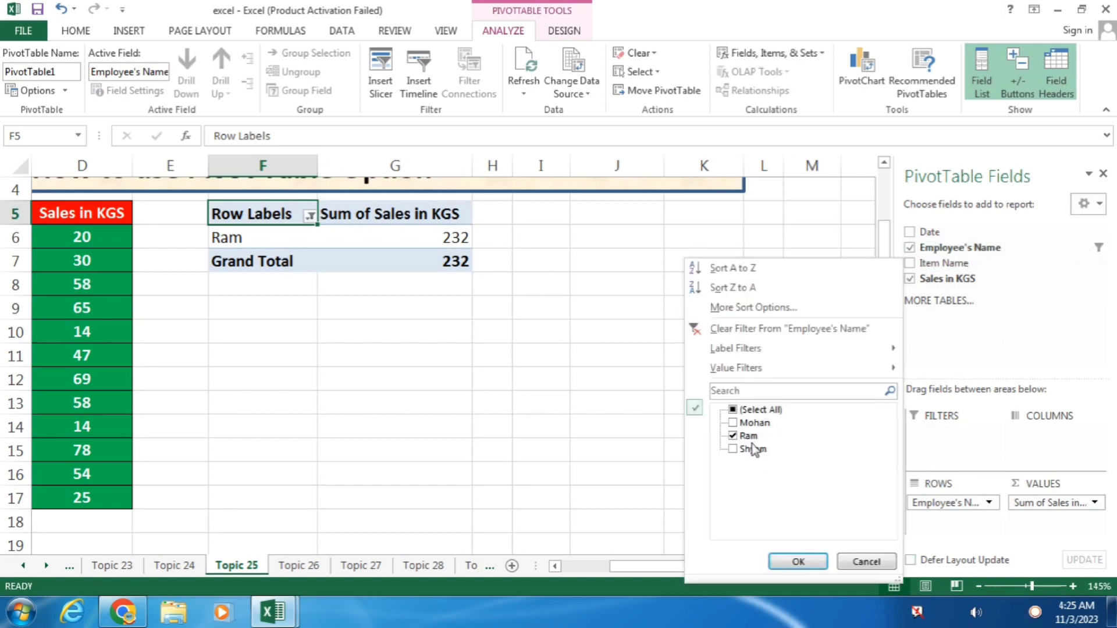
click(744, 423)
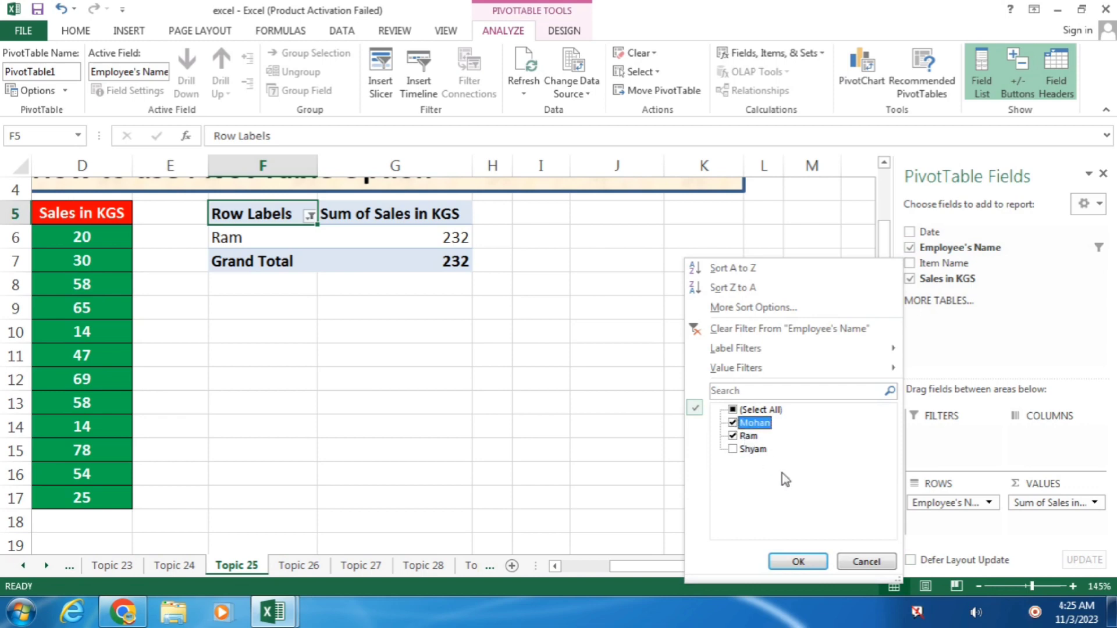
click(796, 560)
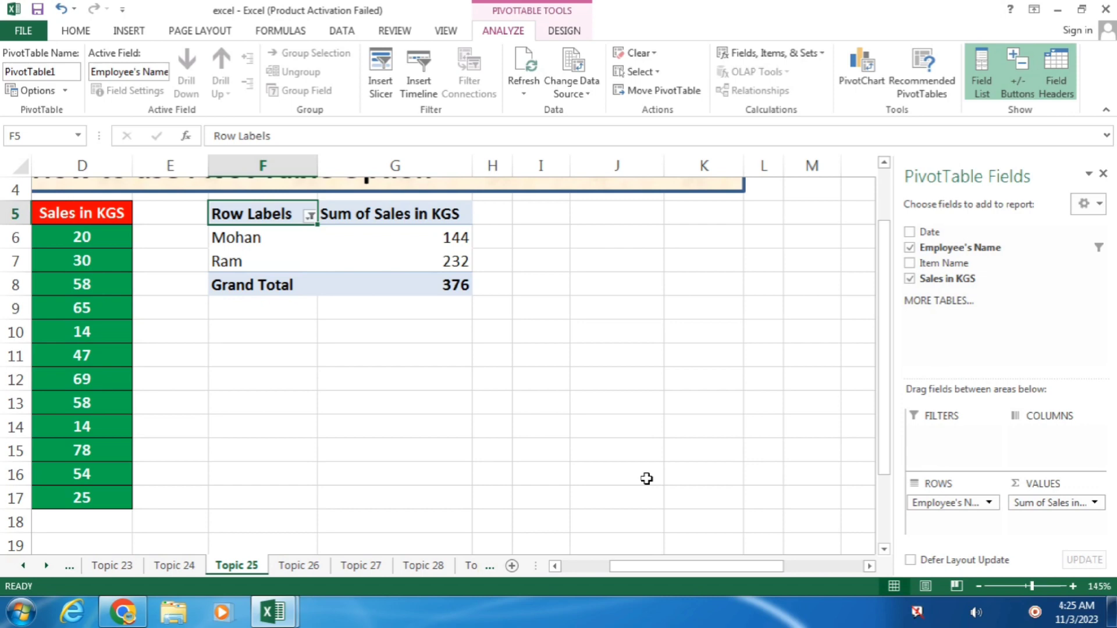
- Add Item Name to Rows under Employee's Name and filter the employees to only the second listed one
click(910, 263)
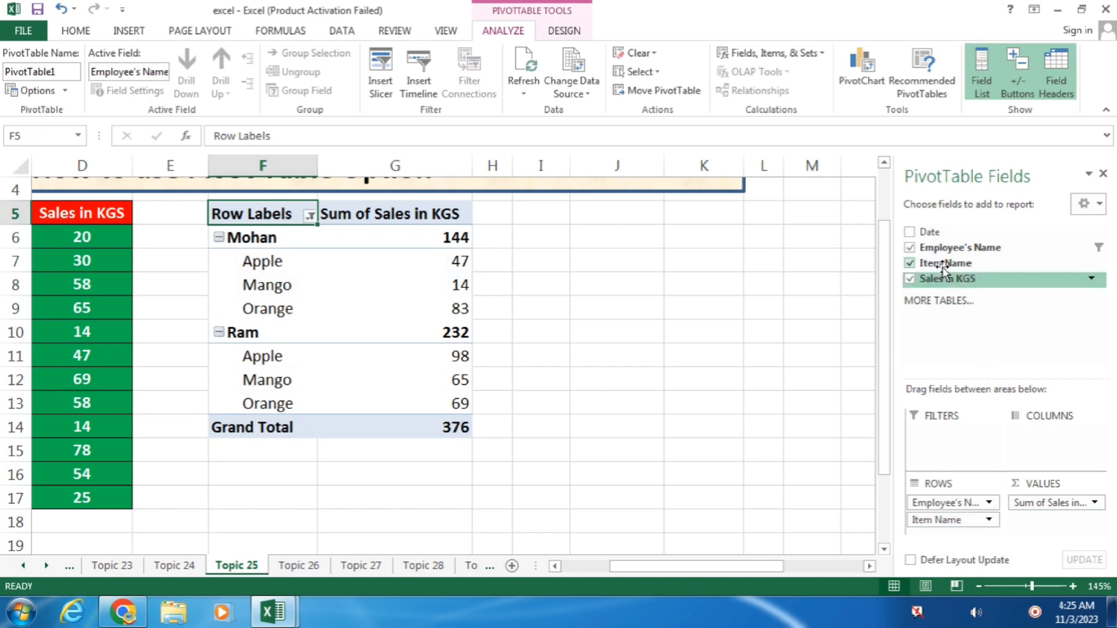
click(1085, 245)
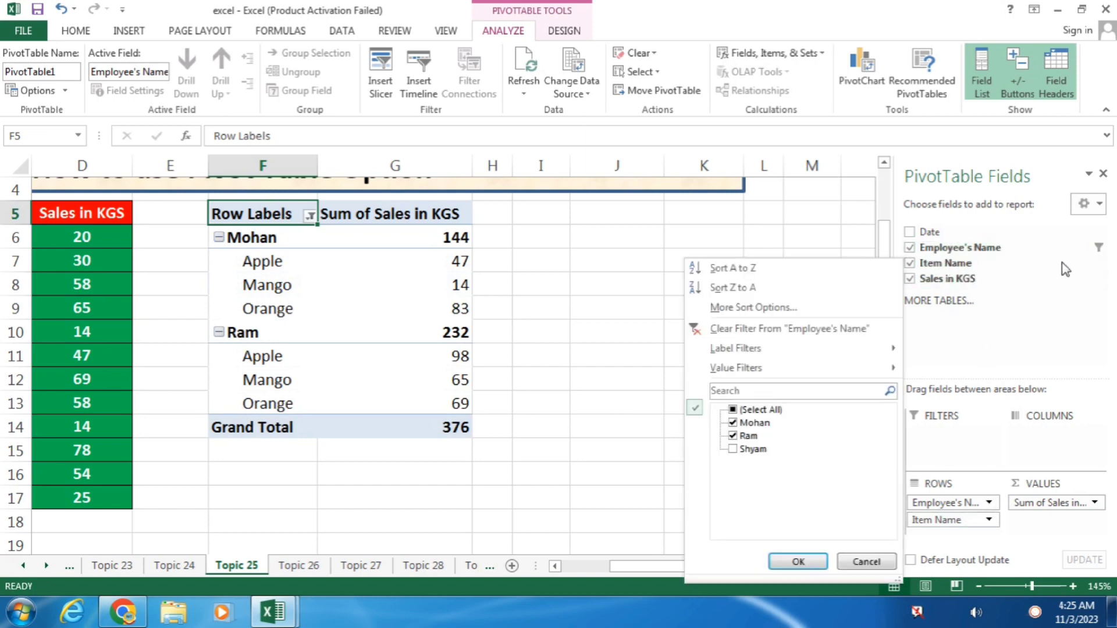
click(768, 427)
click(798, 561)
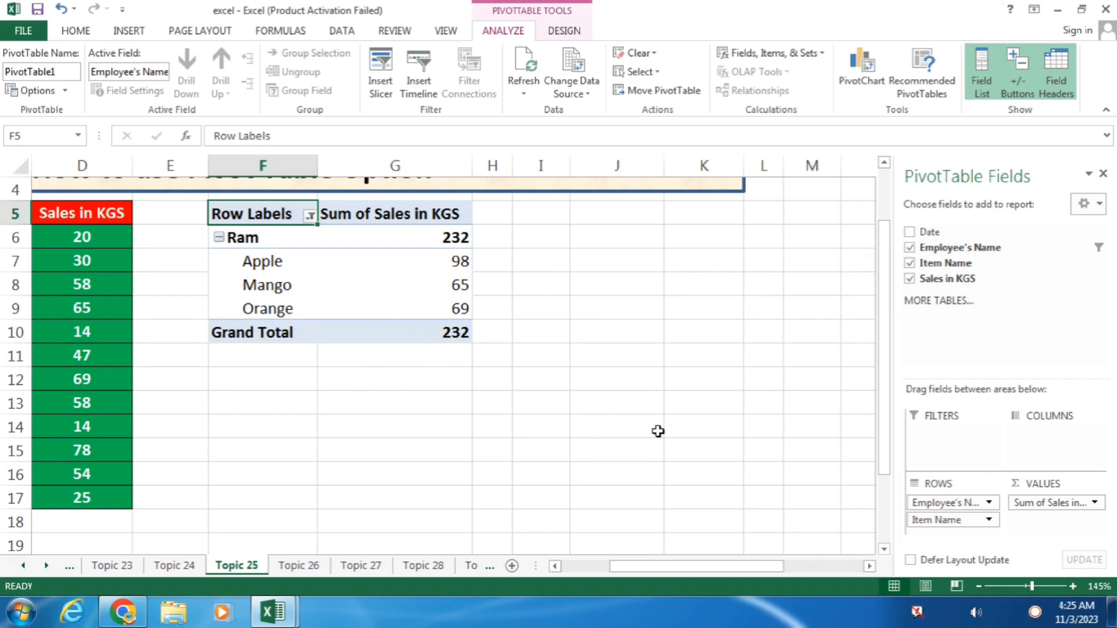
- Filter the Item Name field of the PivotTable to only Apple
click(1087, 263)
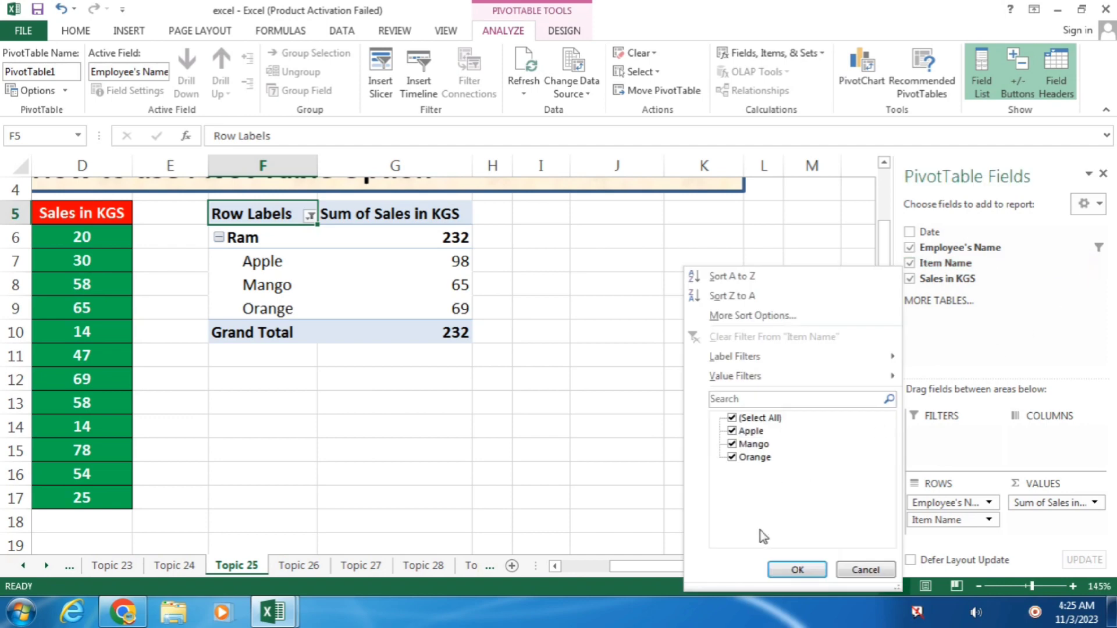
click(731, 418)
click(732, 431)
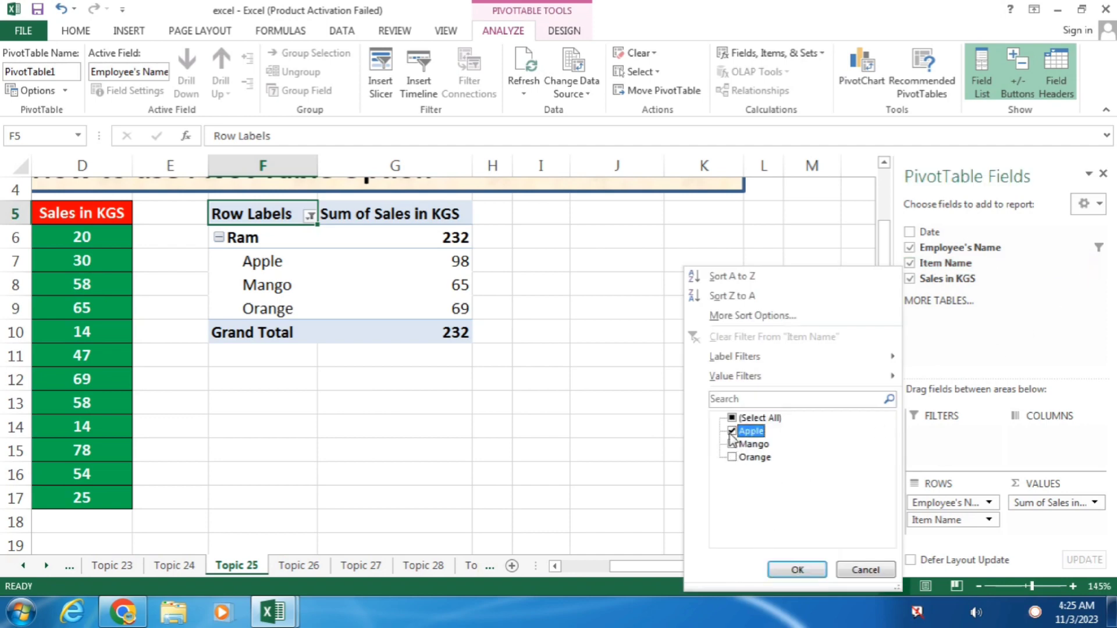
click(801, 572)
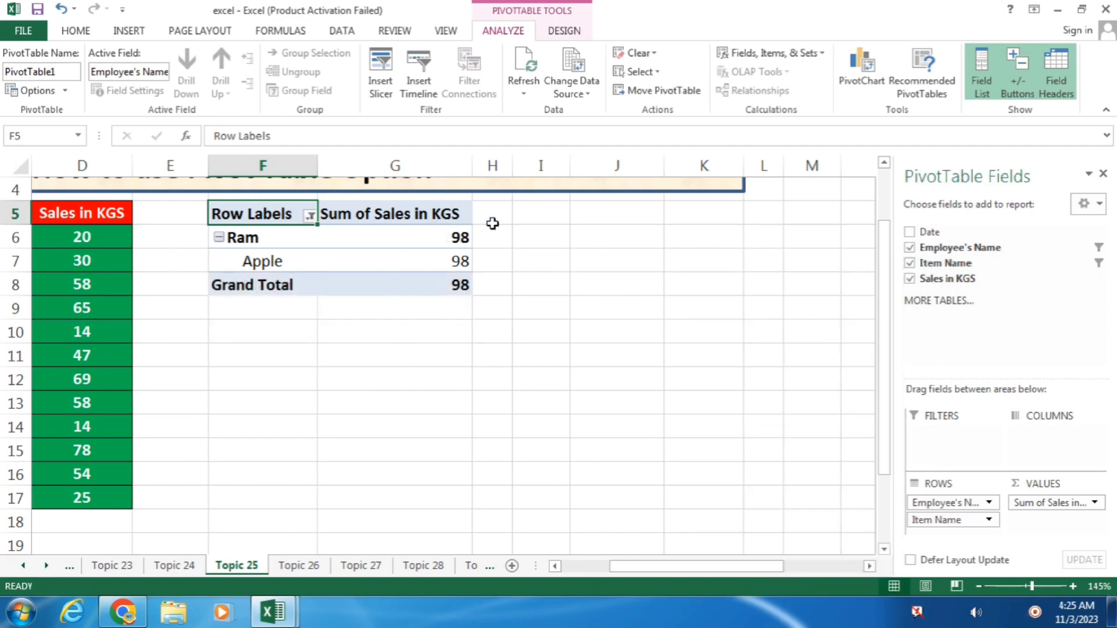
- Extend the Item Name filter with Mango, apply it, and include Orange as well so that all items are selected
mouse_move(462, 291)
click(1100, 263)
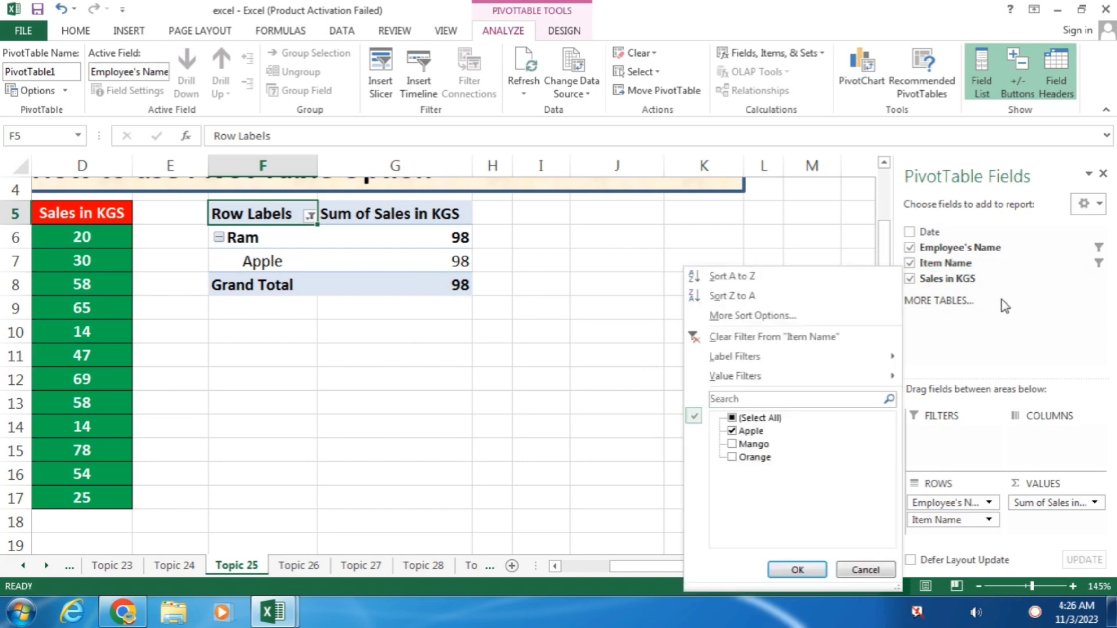
click(733, 444)
click(798, 569)
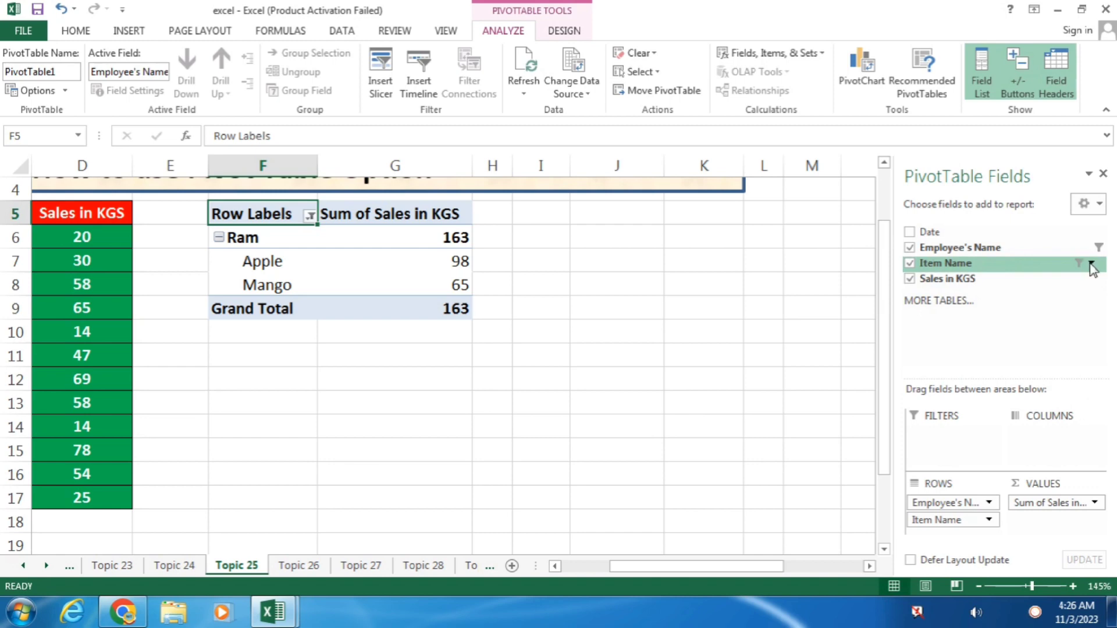
click(1092, 265)
click(734, 458)
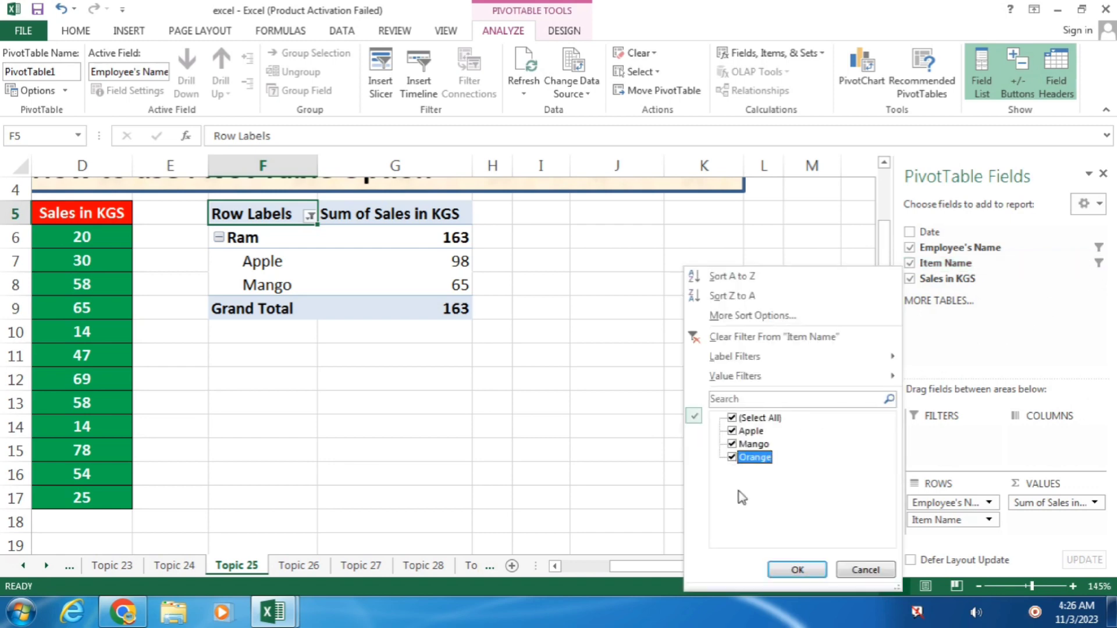
click(793, 569)
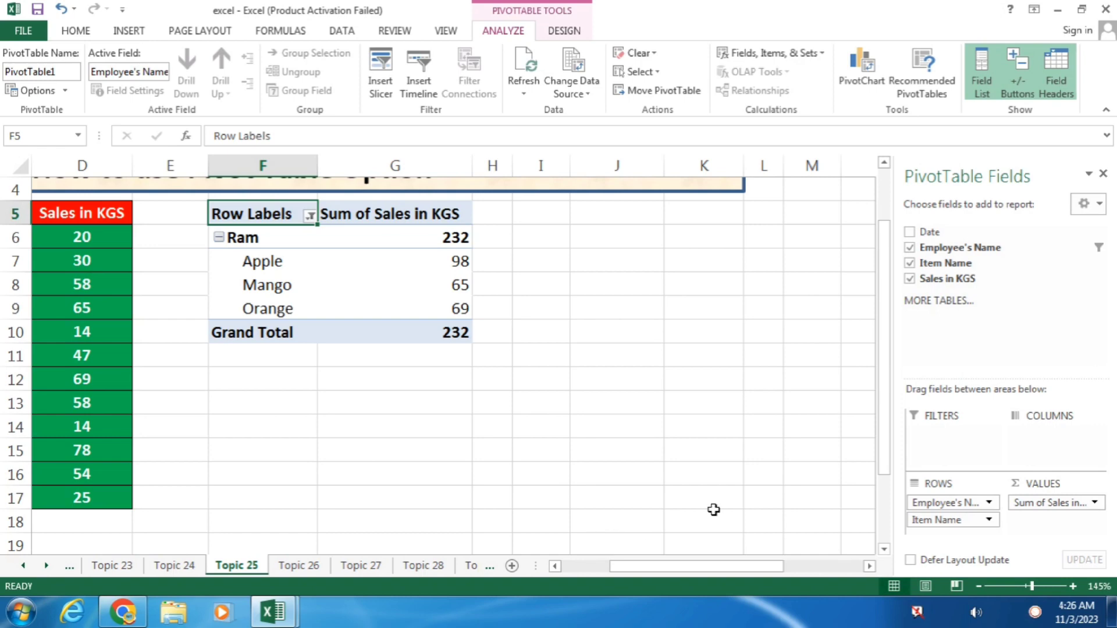
- Select all employees in the Employee's Name filter of the PivotTable
click(1092, 248)
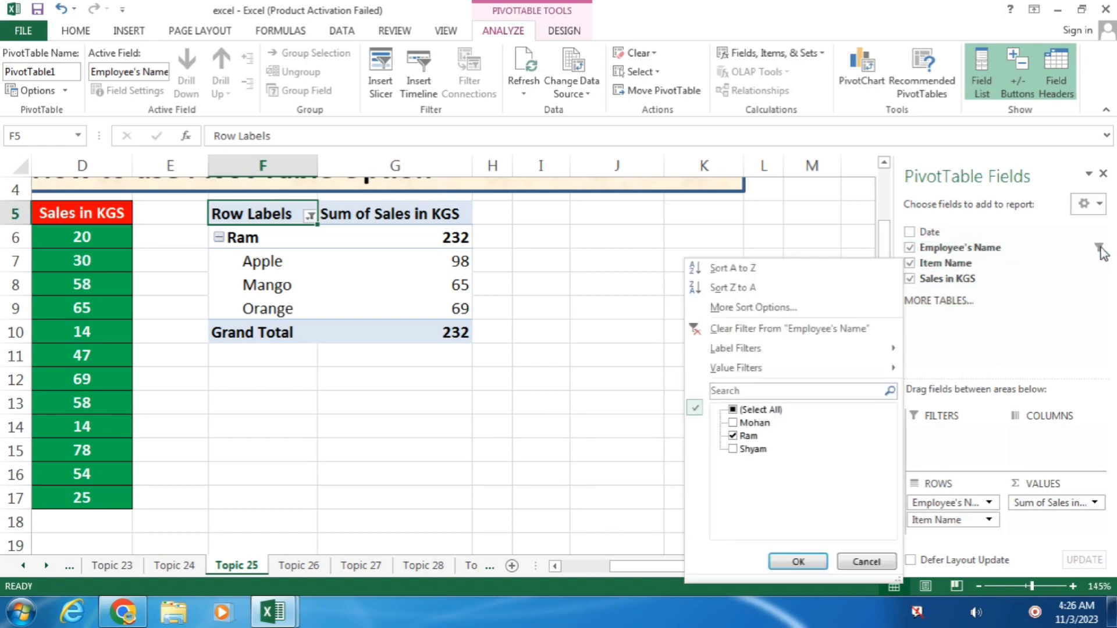
click(733, 411)
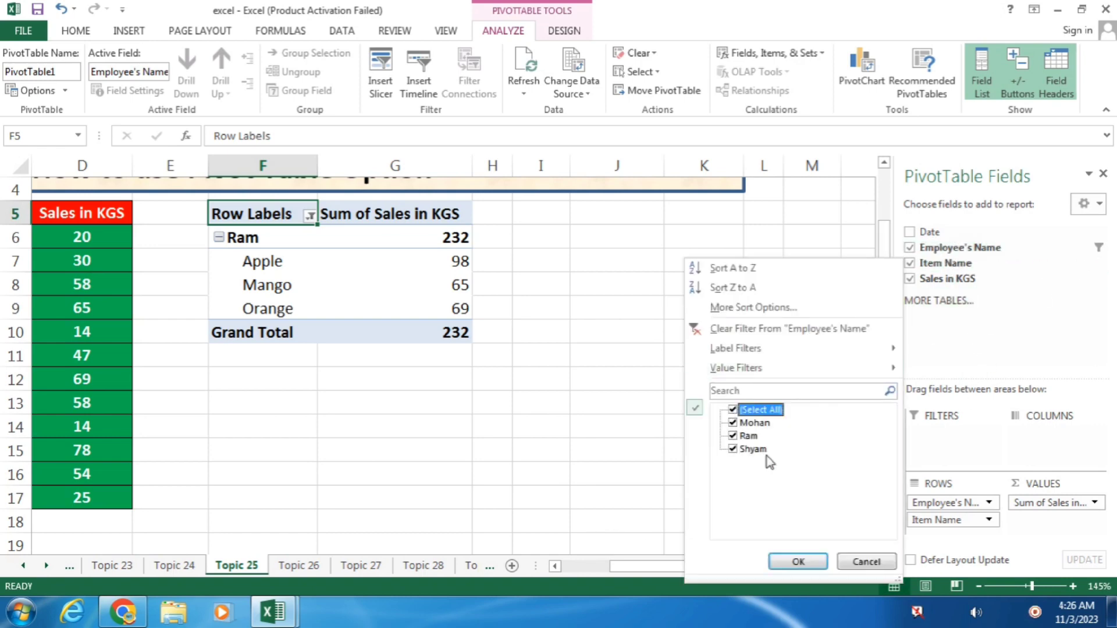
click(797, 562)
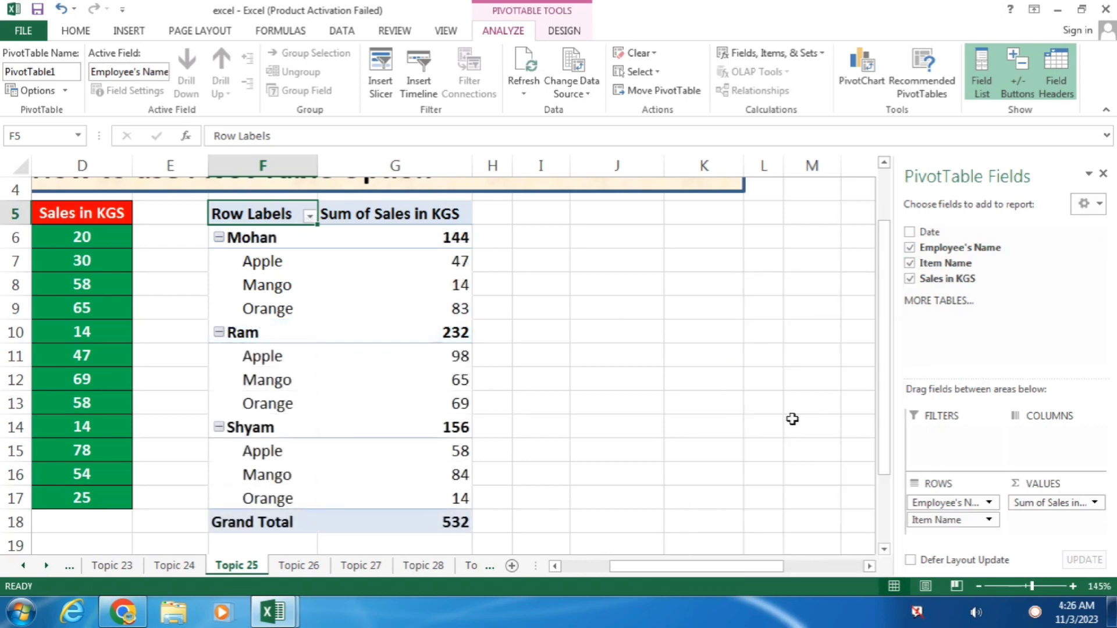